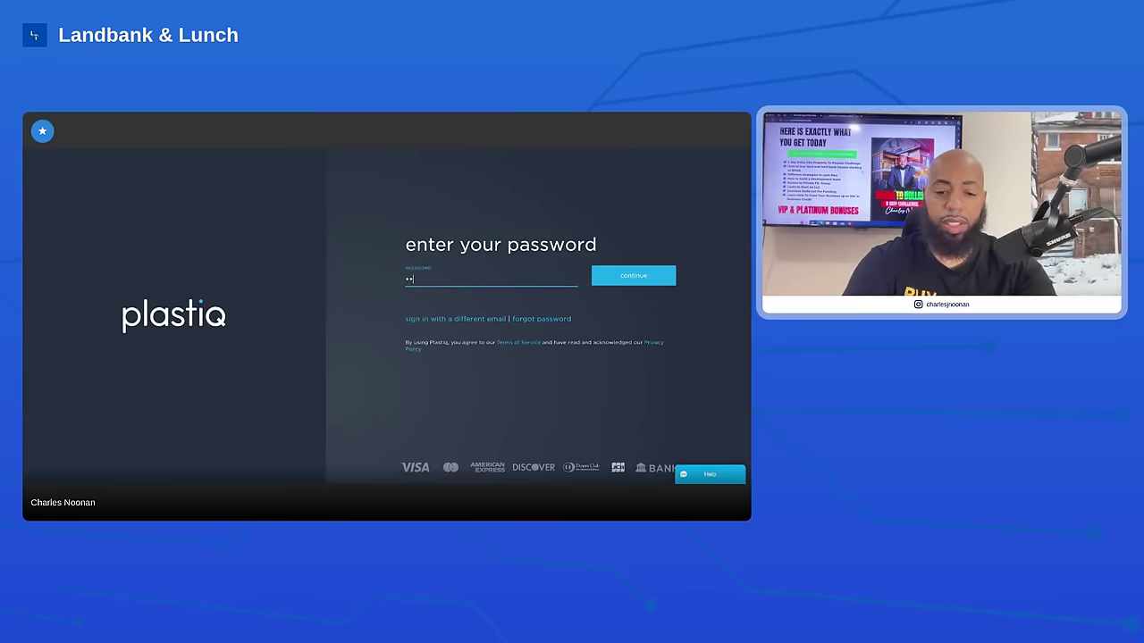
Sign in with the account password, retyping it after the first attempt is rejected as incorrect
text(••••)
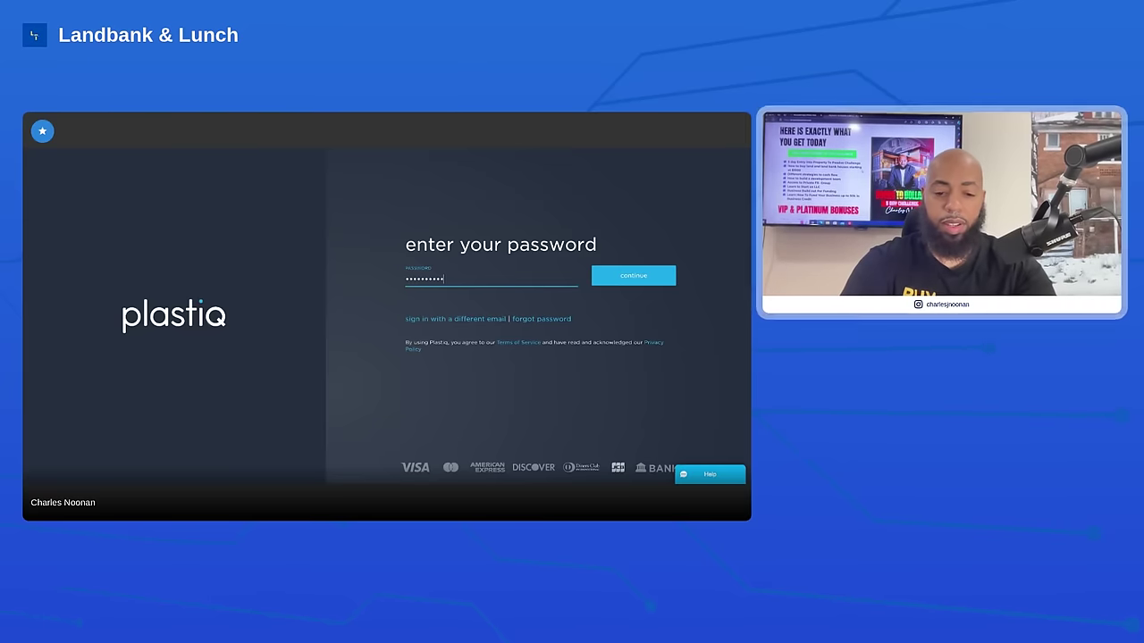
click(620, 275)
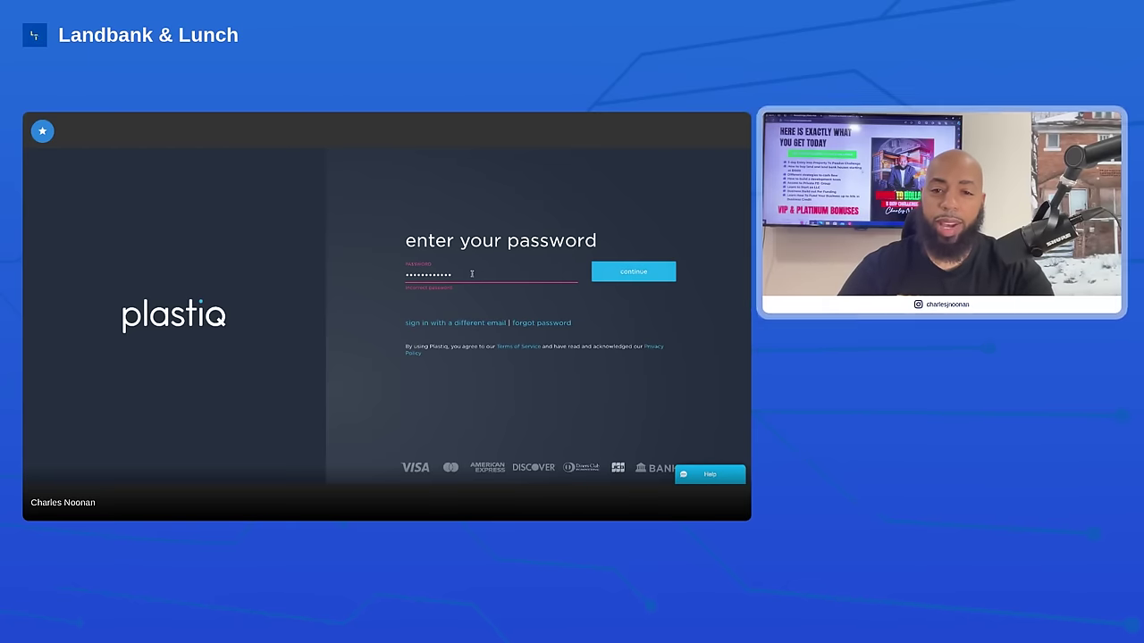
key(BackSpace)
key(BackSpace)
key(BackSpace)
key(BackSpace)
key(BackSpace)
key(BackSpace)
key(BackSpace)
key(BackSpace)
key(BackSpace)
key(BackSpace)
key(BackSpace)
key(BackSpace)
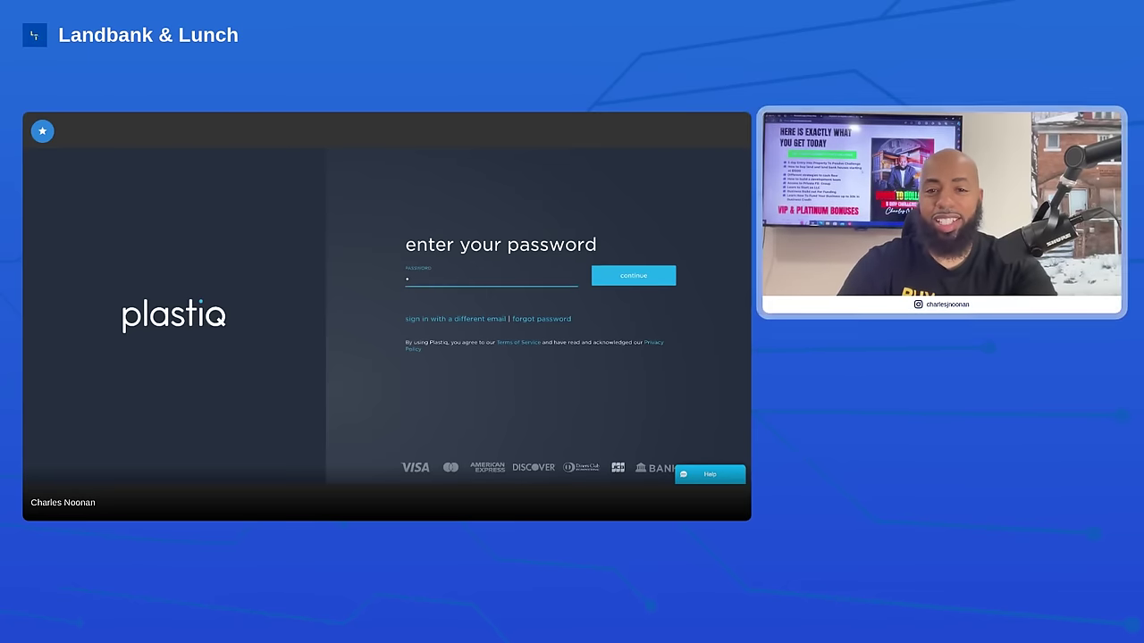
text(********)
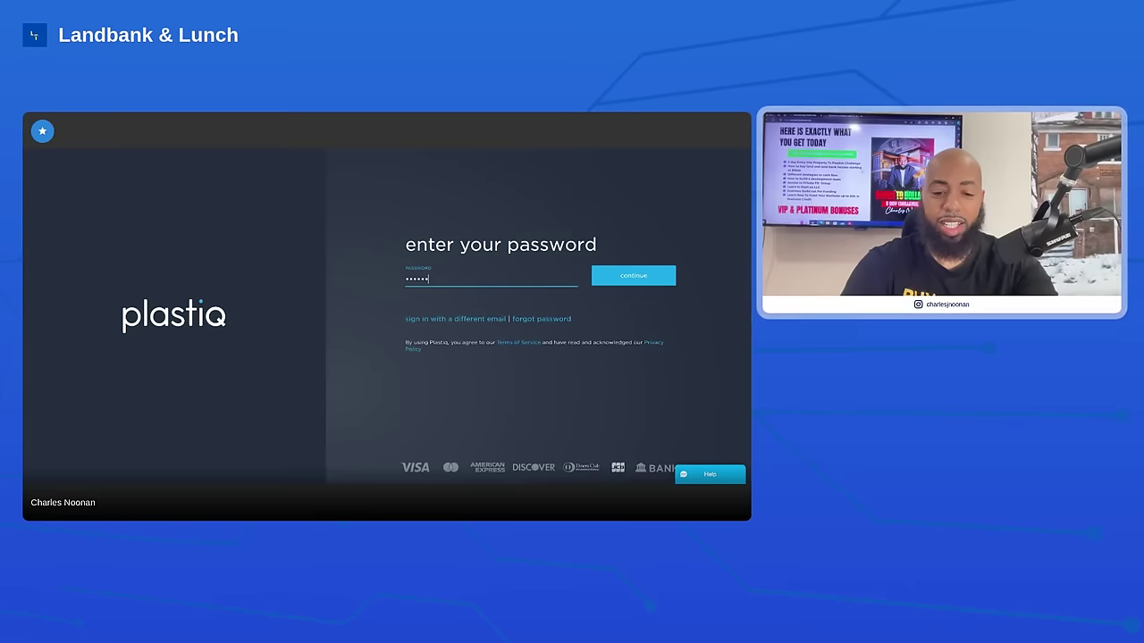
text(****)
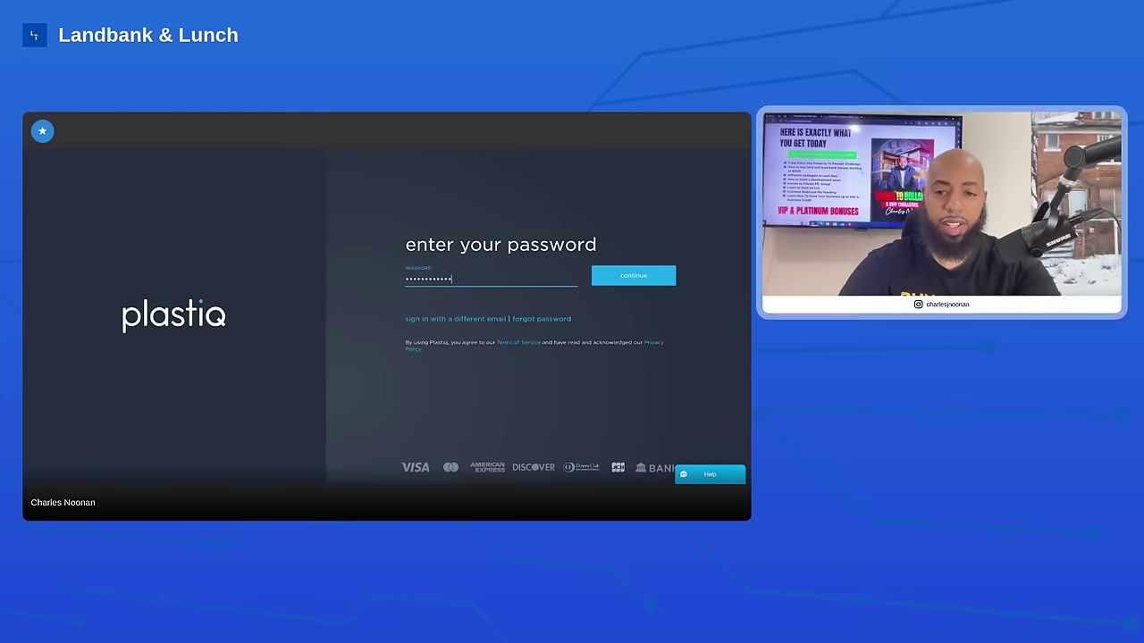
click(621, 277)
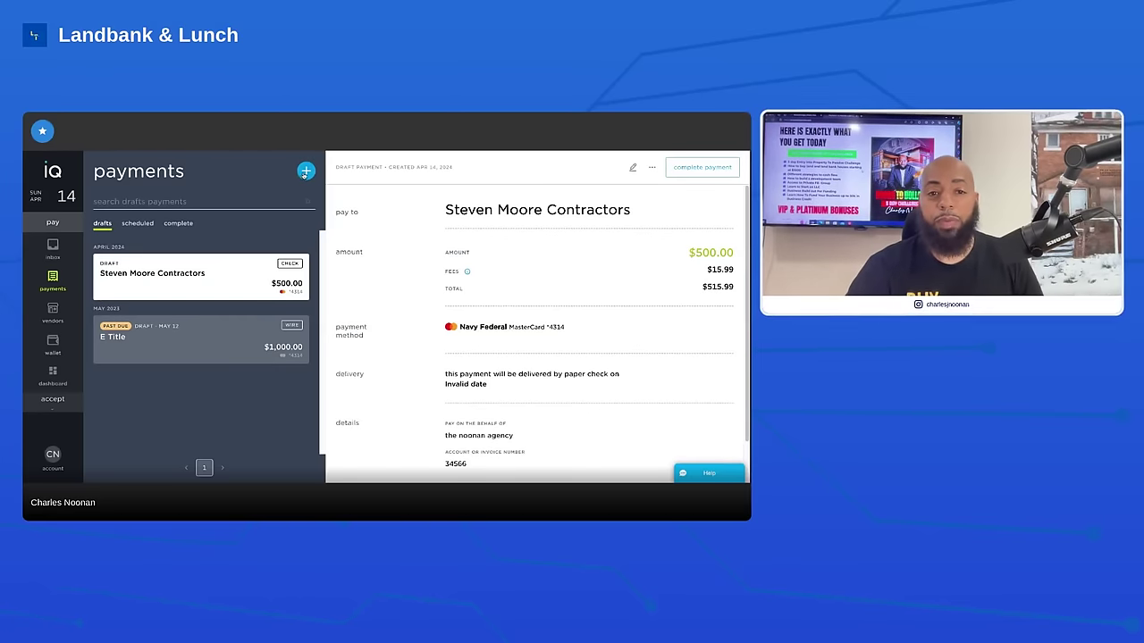
From Drafts, choose 'make a payment' under the blue + button to start a single payment
click(306, 171)
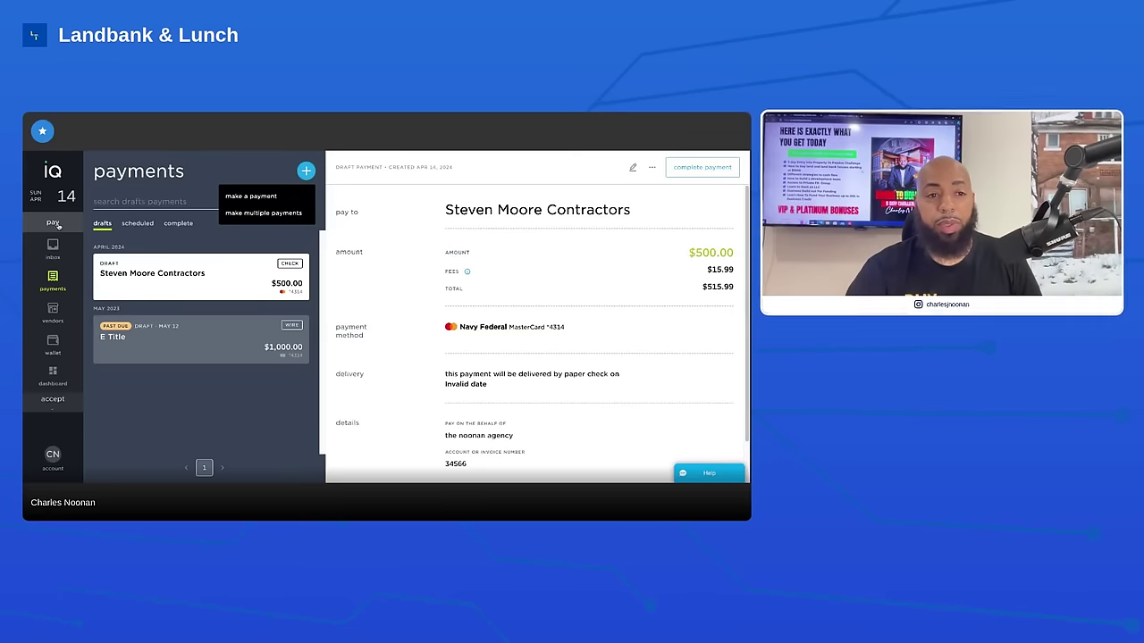
click(254, 196)
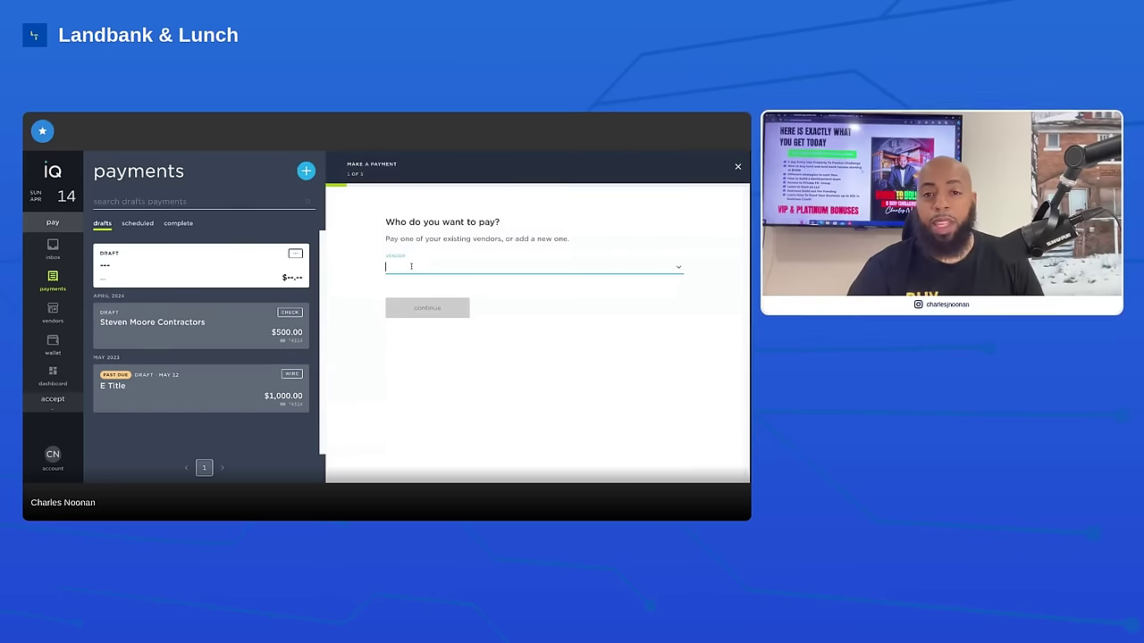
Look through the existing vendor list, then enter the new vendor name 'property to passive'
click(411, 267)
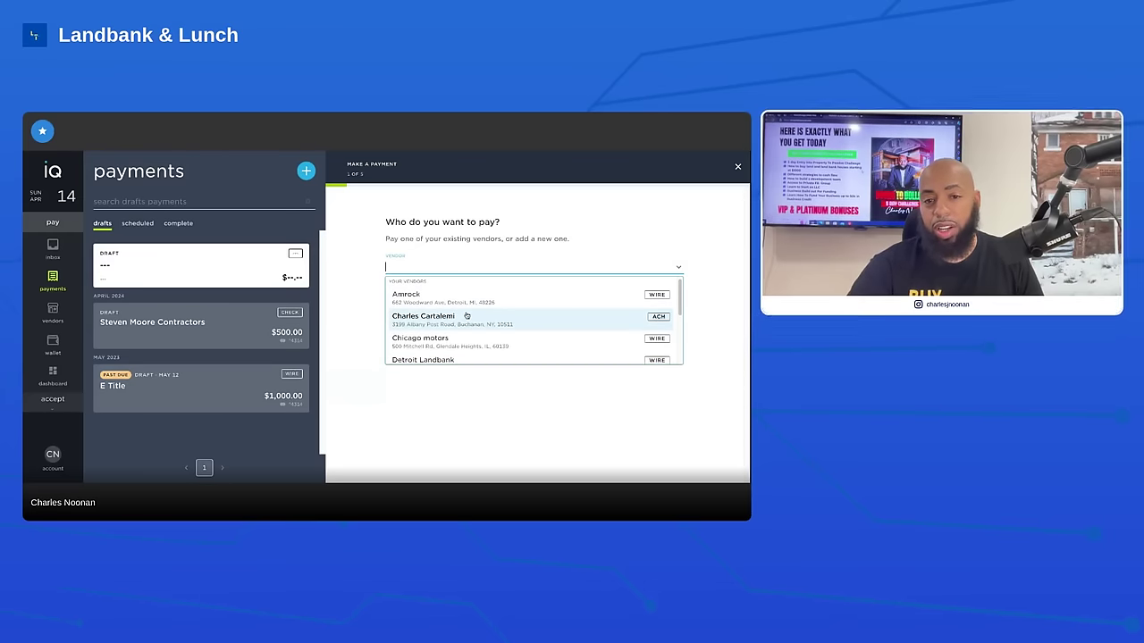
scroll(466, 317, down, 1)
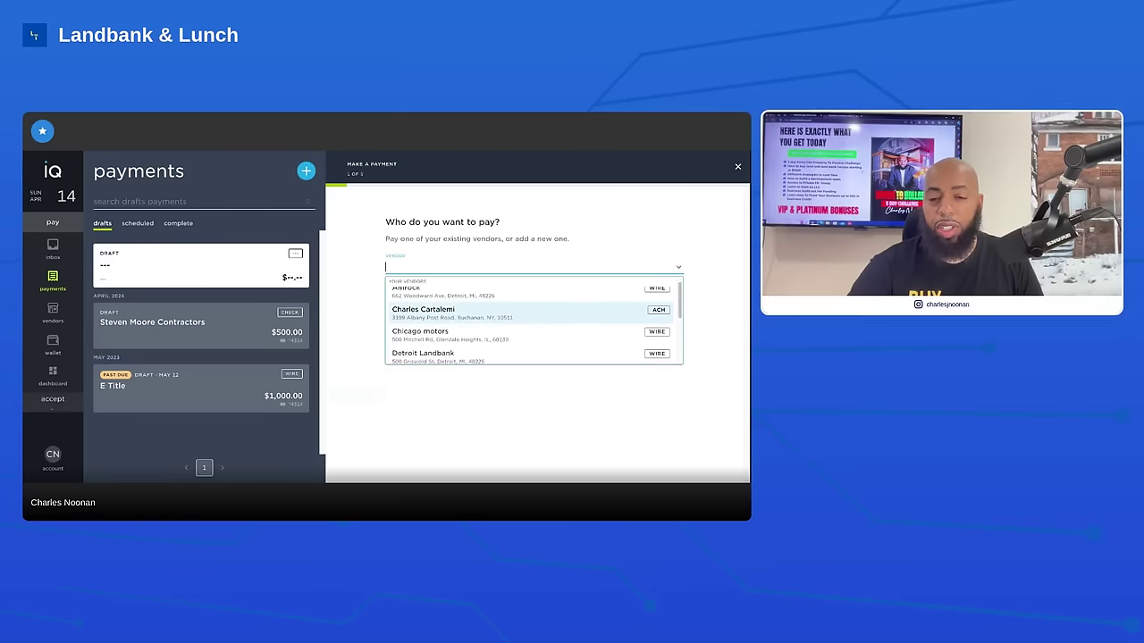
scroll(534, 322, down, 2)
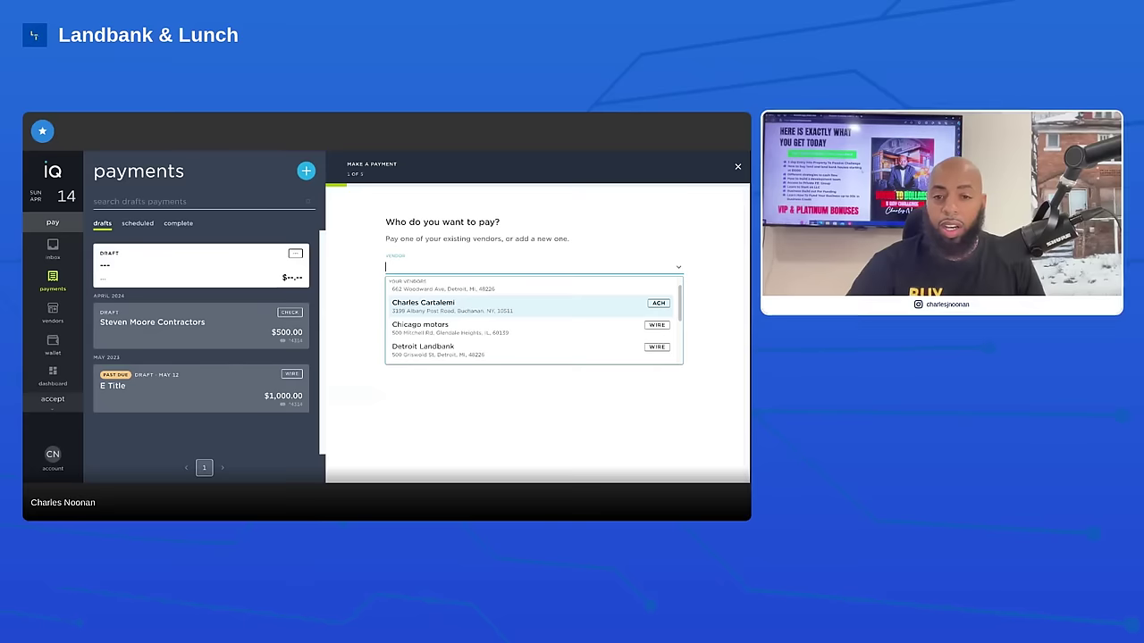
scroll(533, 320, up, 3)
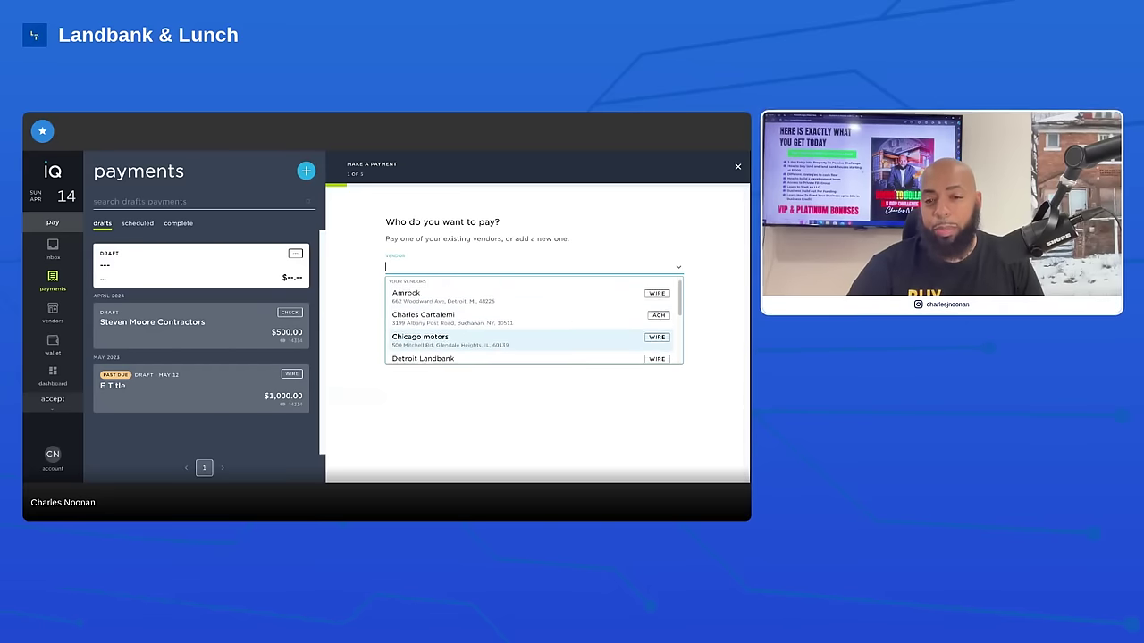
scroll(456, 319, down, 2)
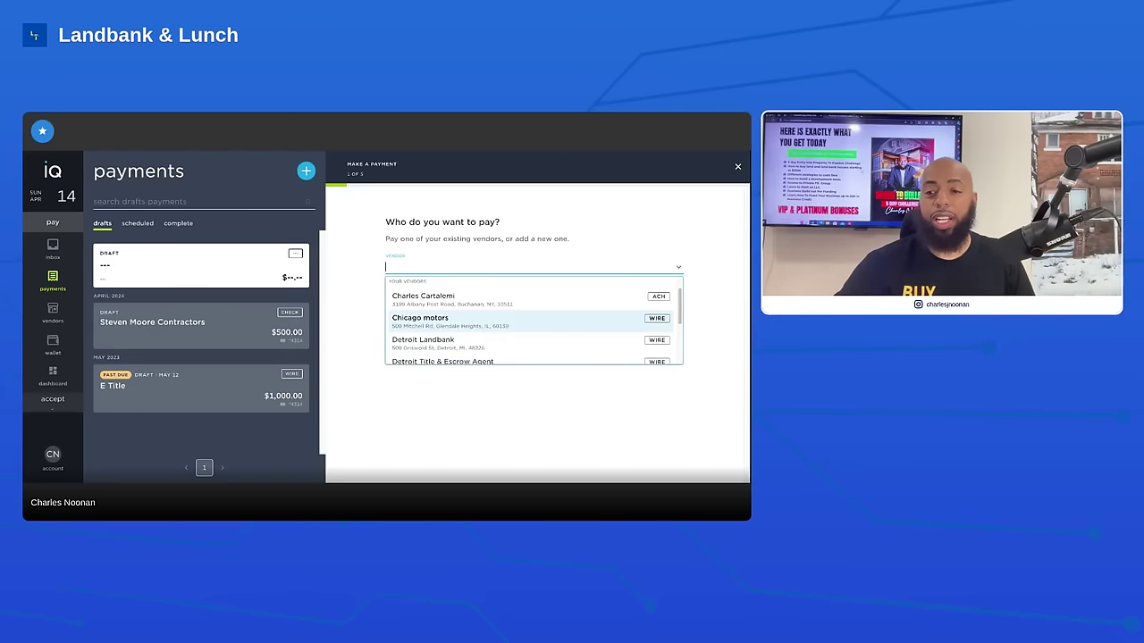
scroll(597, 356, down, 1)
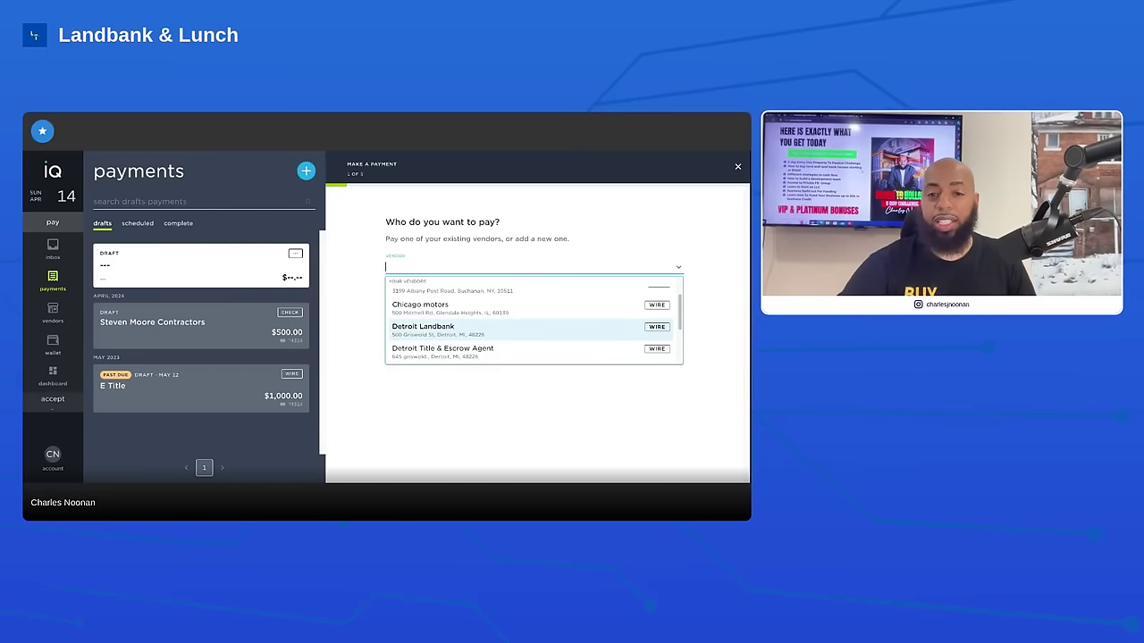
scroll(590, 324, up, 2)
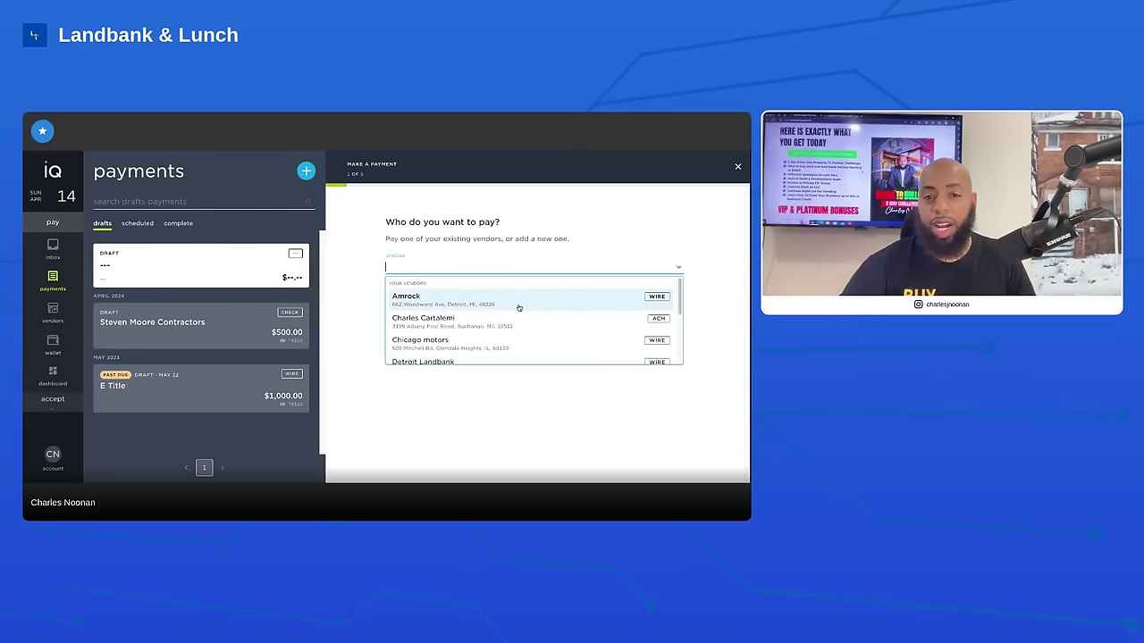
scroll(524, 311, down, 1)
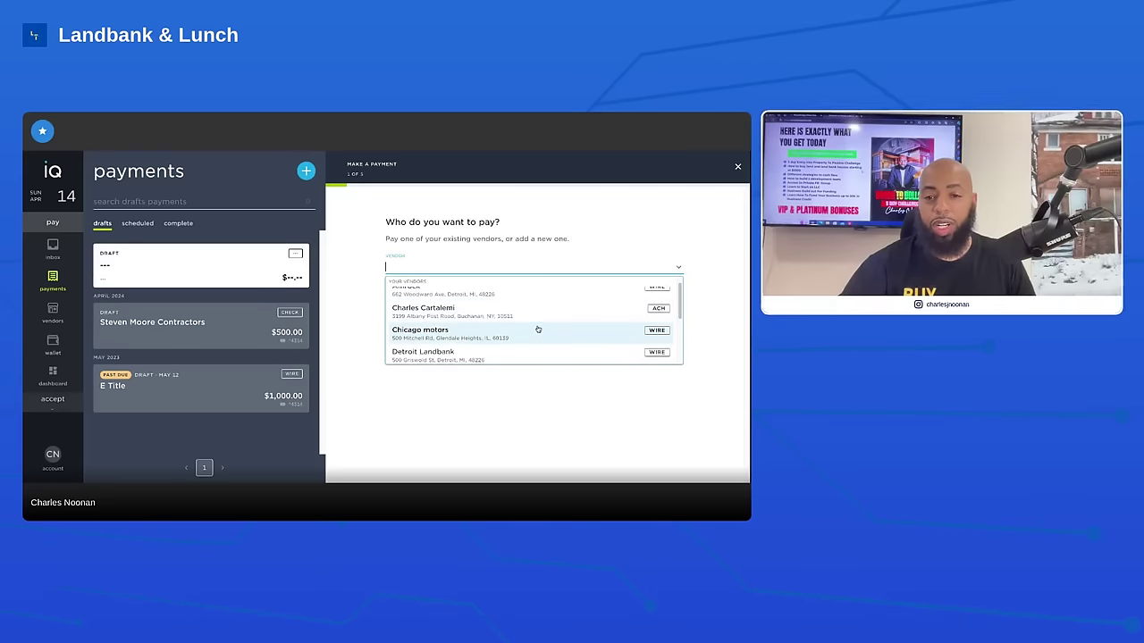
scroll(536, 331, down, 1)
scroll(536, 331, down, 1)
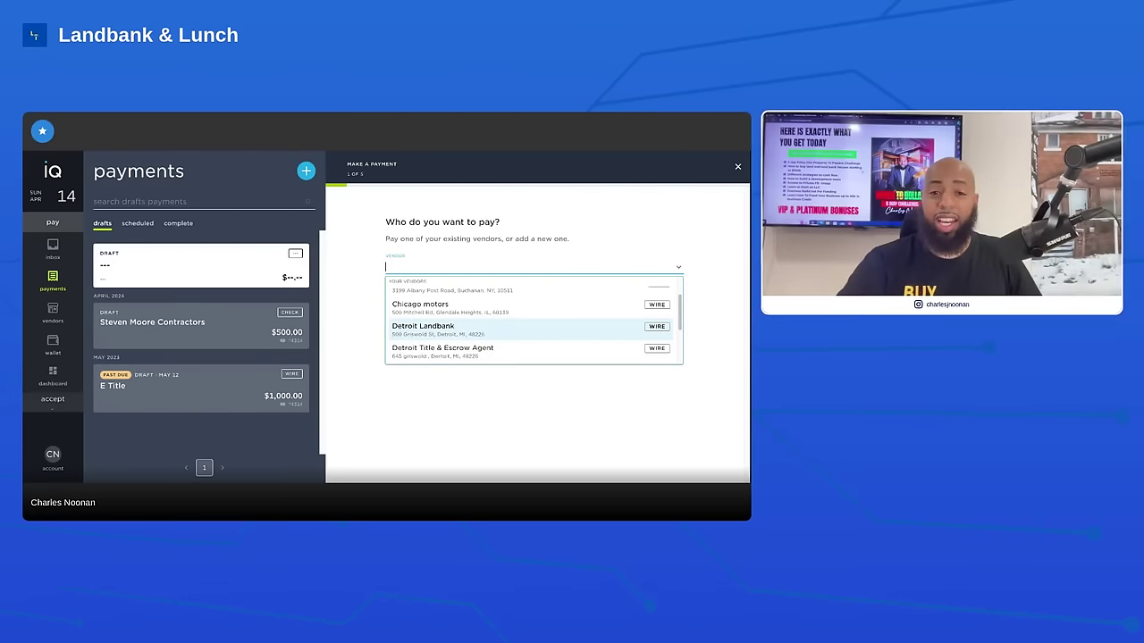
scroll(492, 343, down, 1)
scroll(493, 343, down, 1)
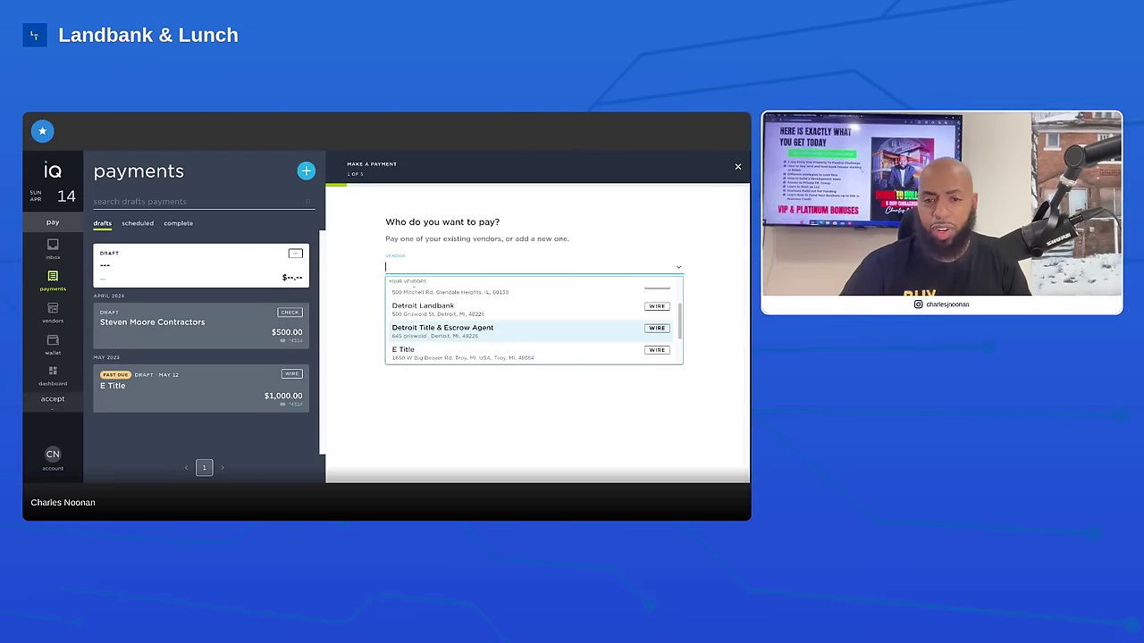
scroll(493, 335, down, 1)
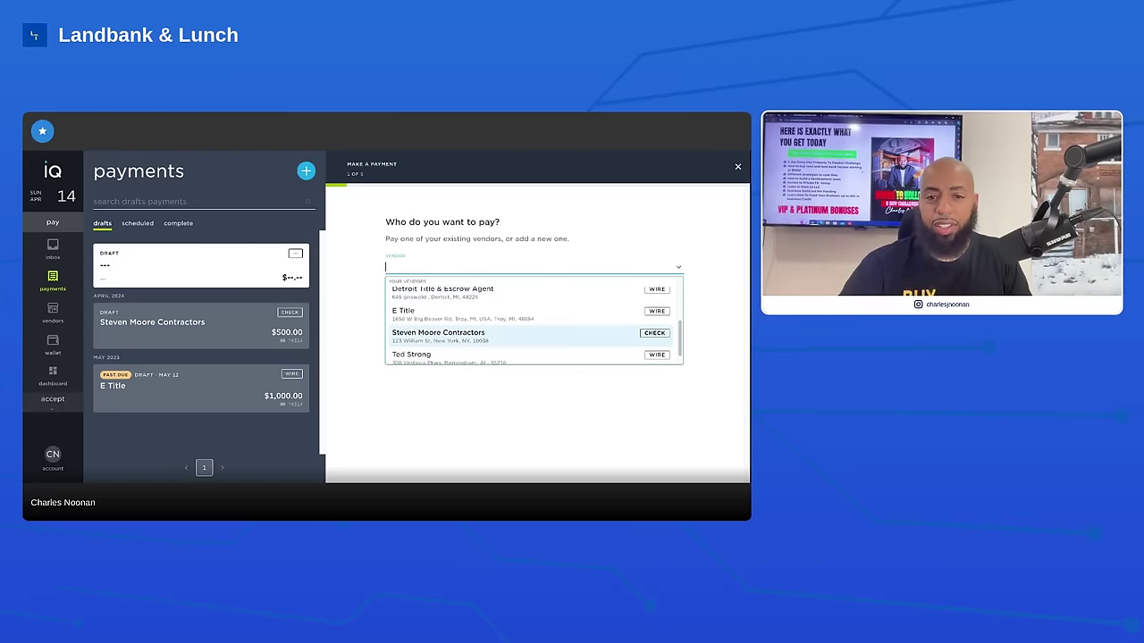
scroll(493, 343, down, 1)
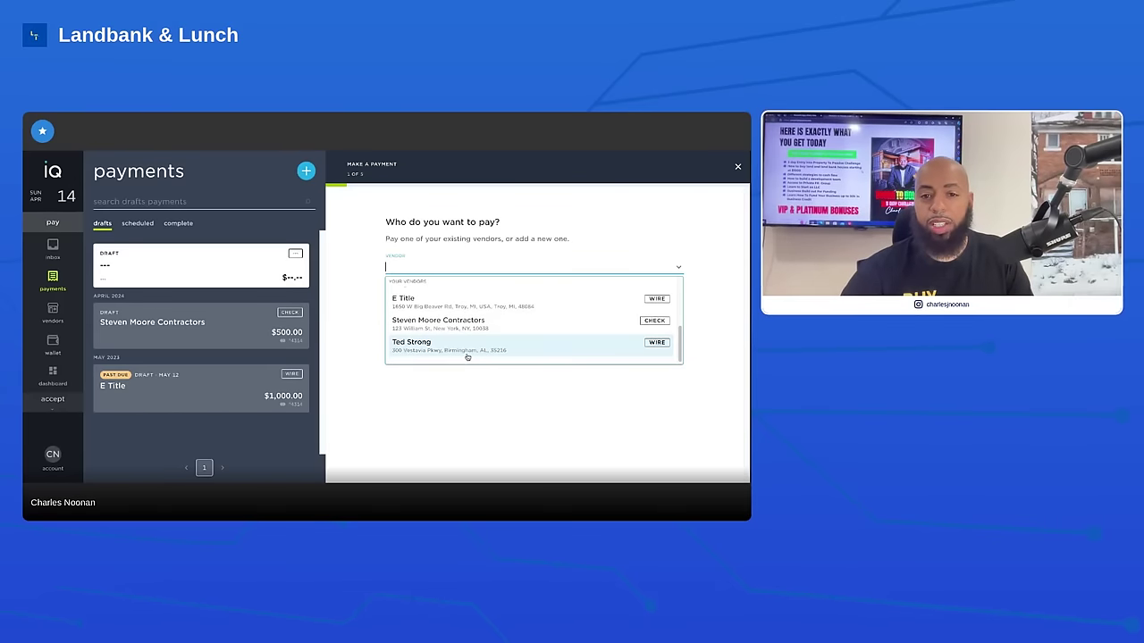
scroll(473, 359, up, 2)
scroll(478, 362, up, 4)
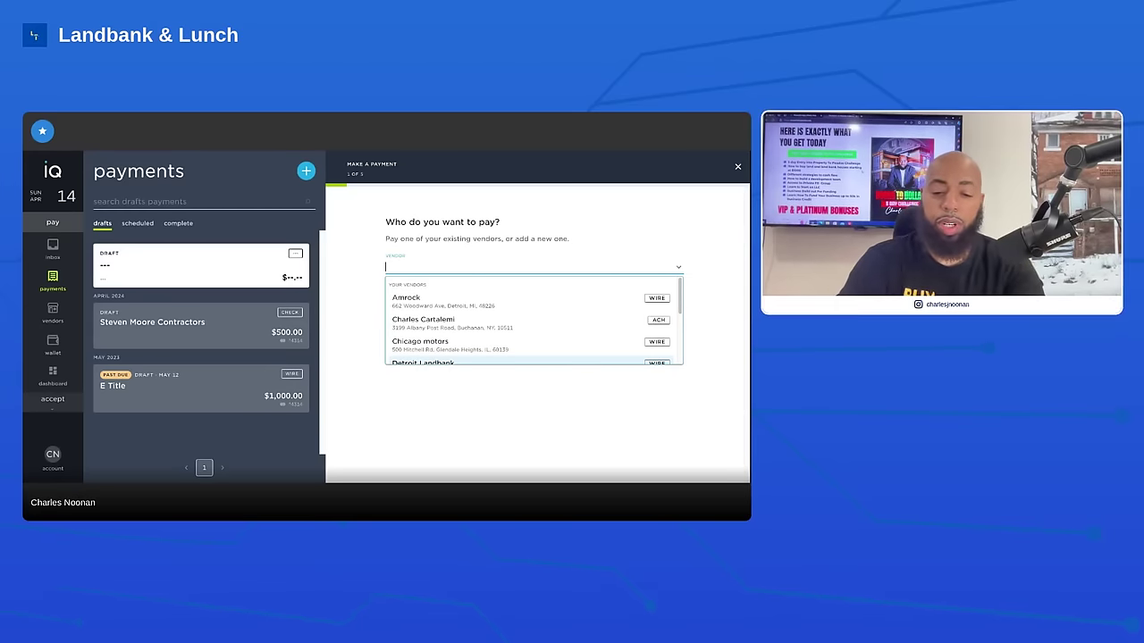
text(pro)
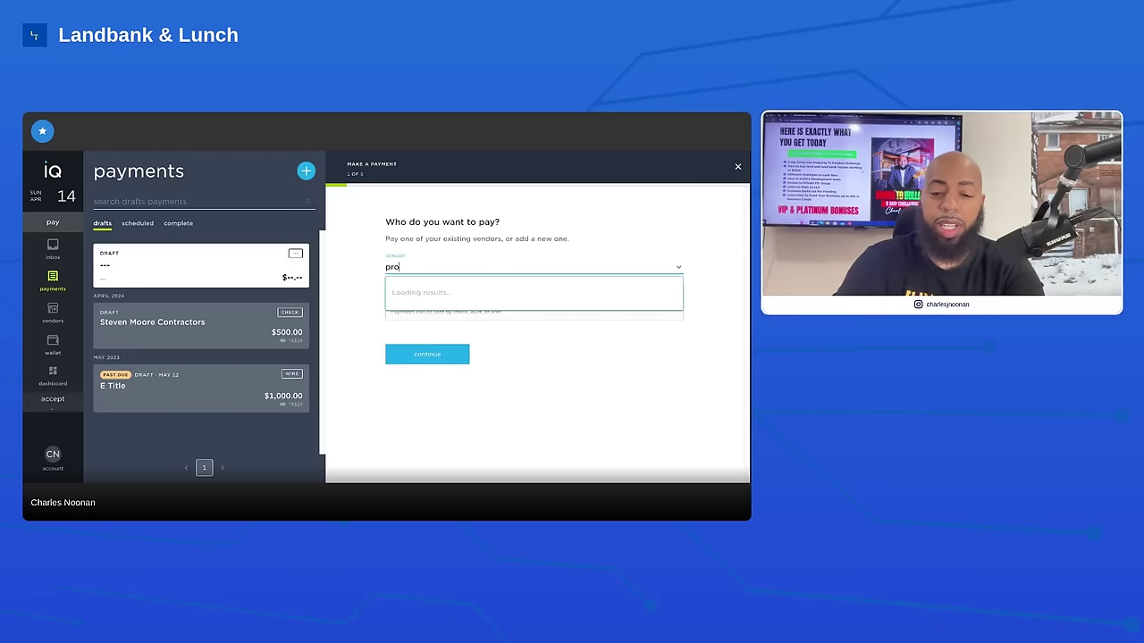
text(perty to)
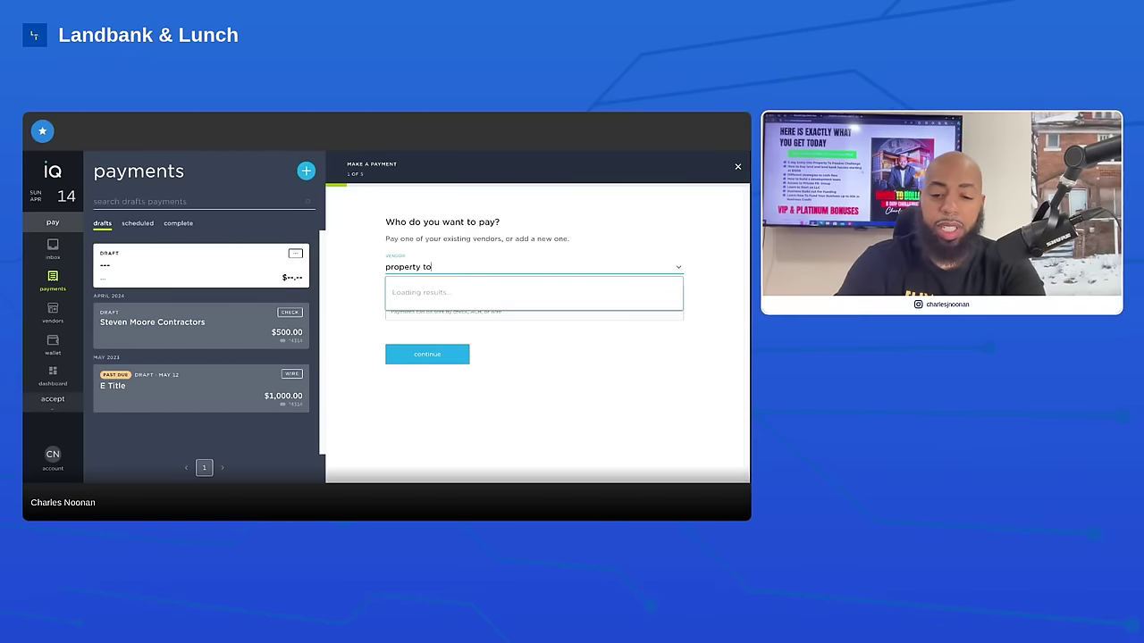
text( passive)
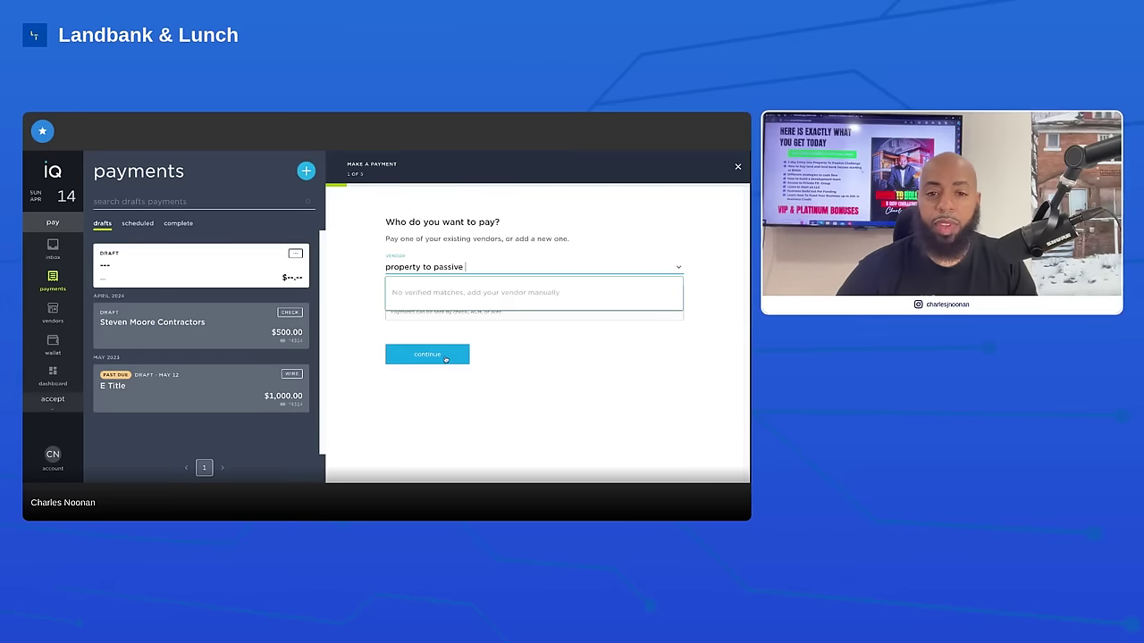
Continue from the vendor step to the delivery method page for property to passive
click(442, 357)
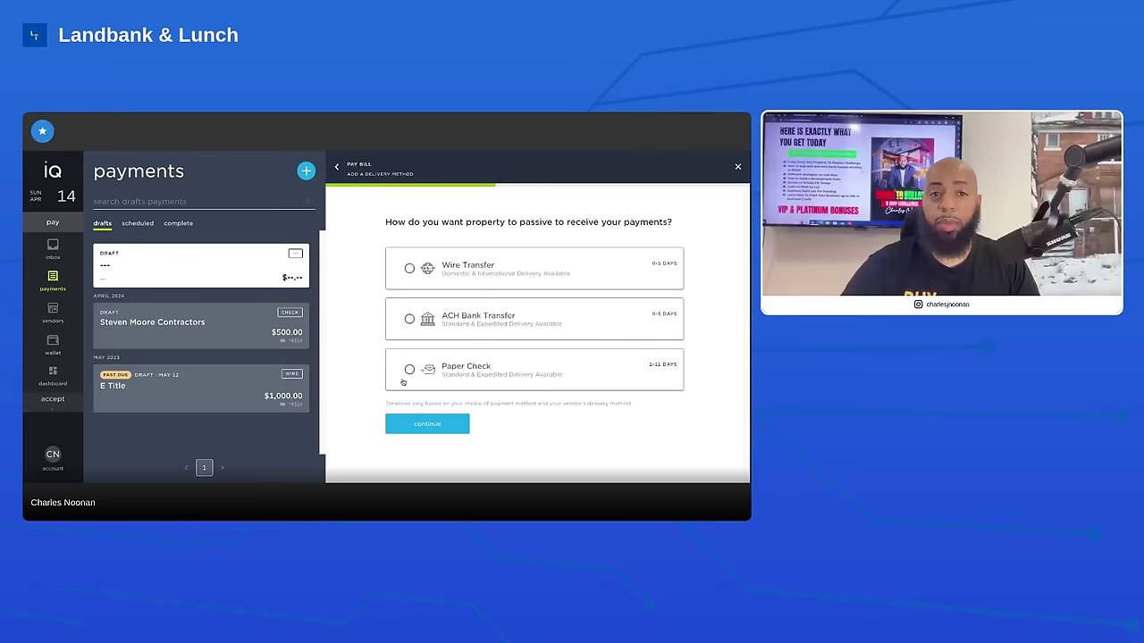
Try Wire Transfer, then go back and choose Paper Check as the delivery method
click(423, 425)
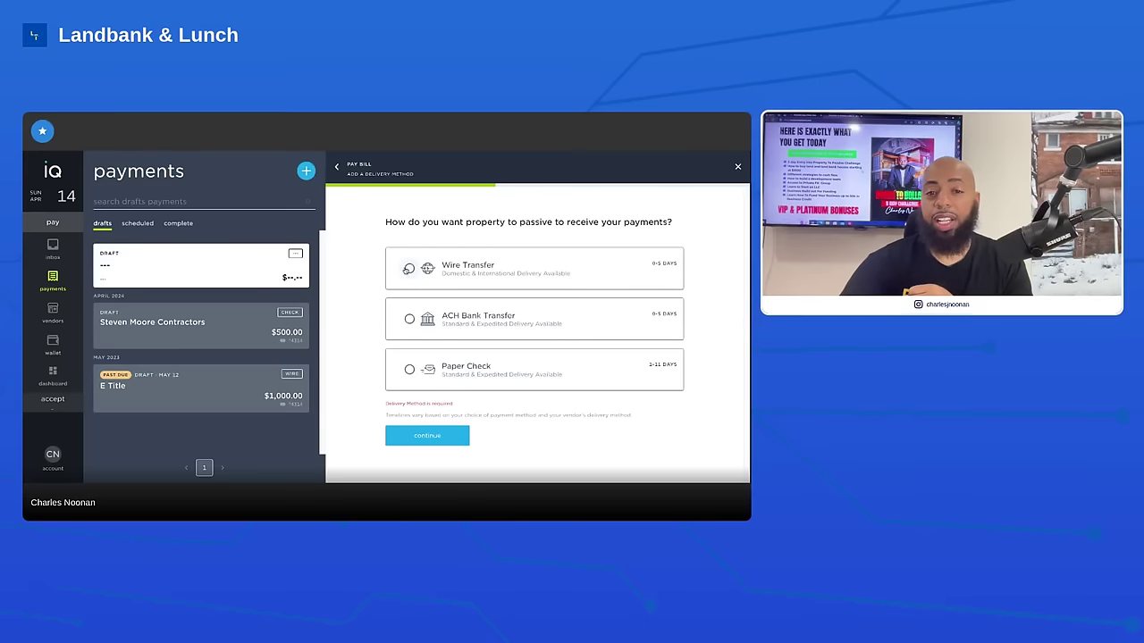
click(410, 269)
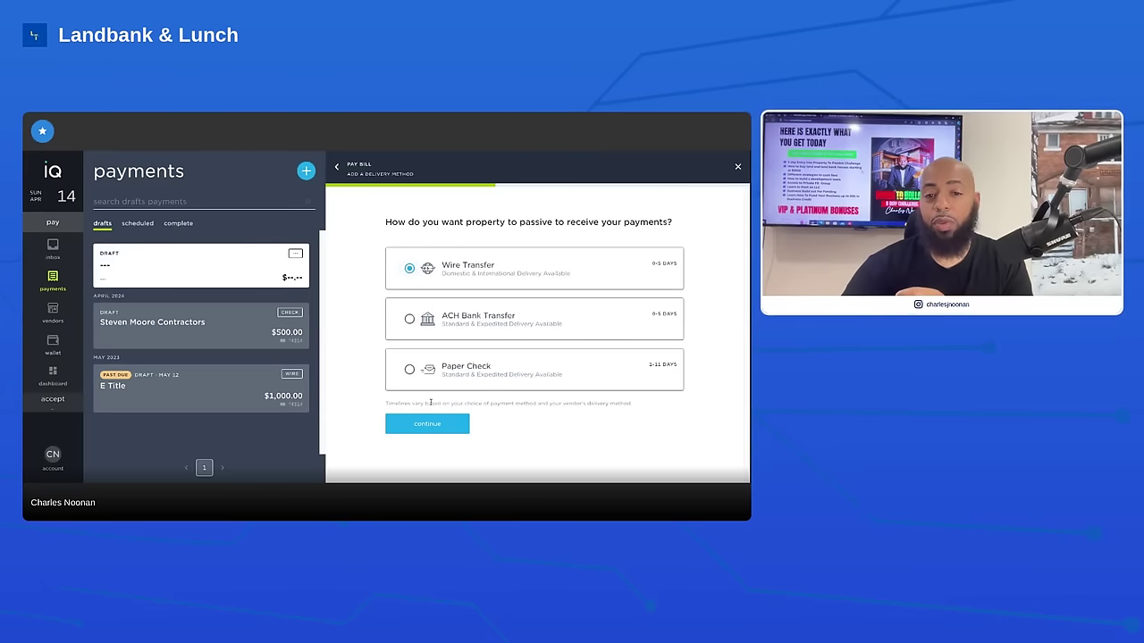
click(426, 424)
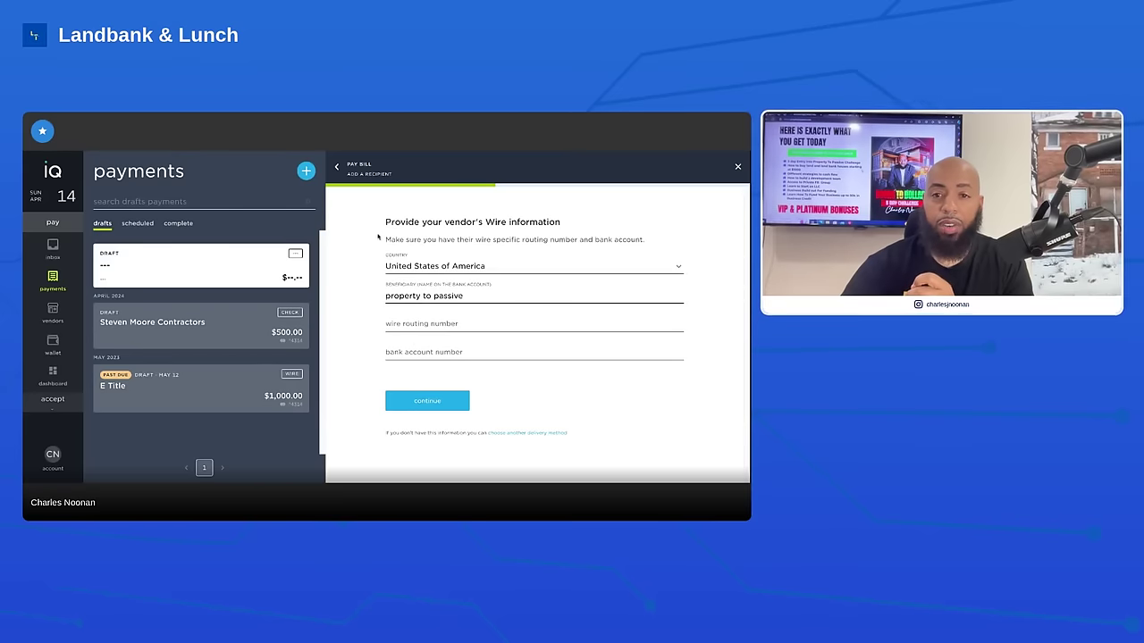
click(337, 167)
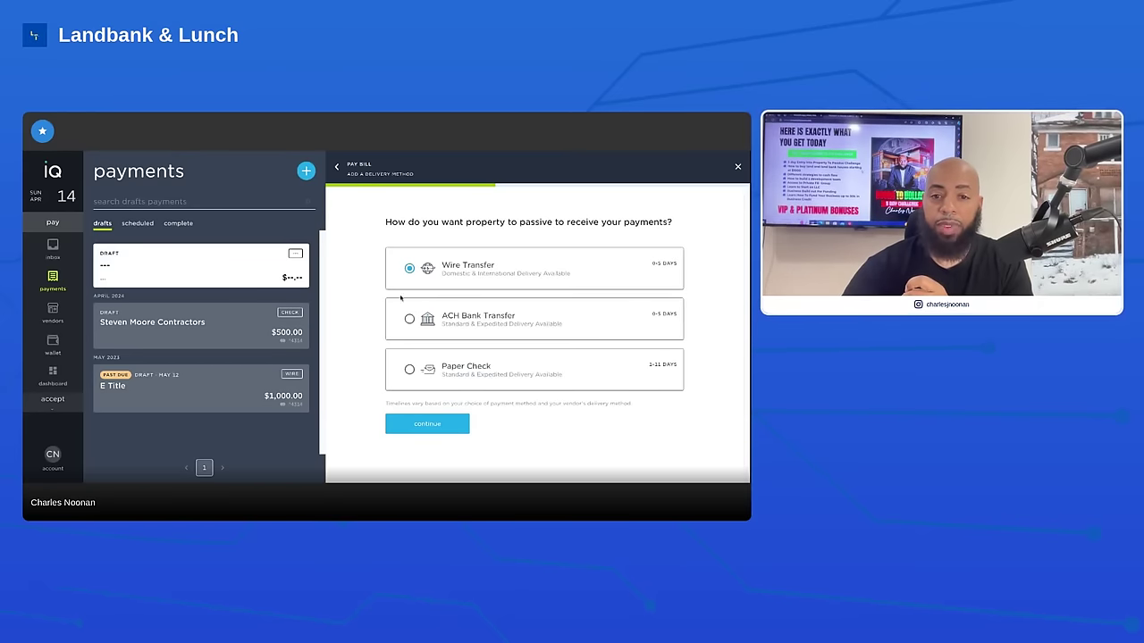
click(409, 369)
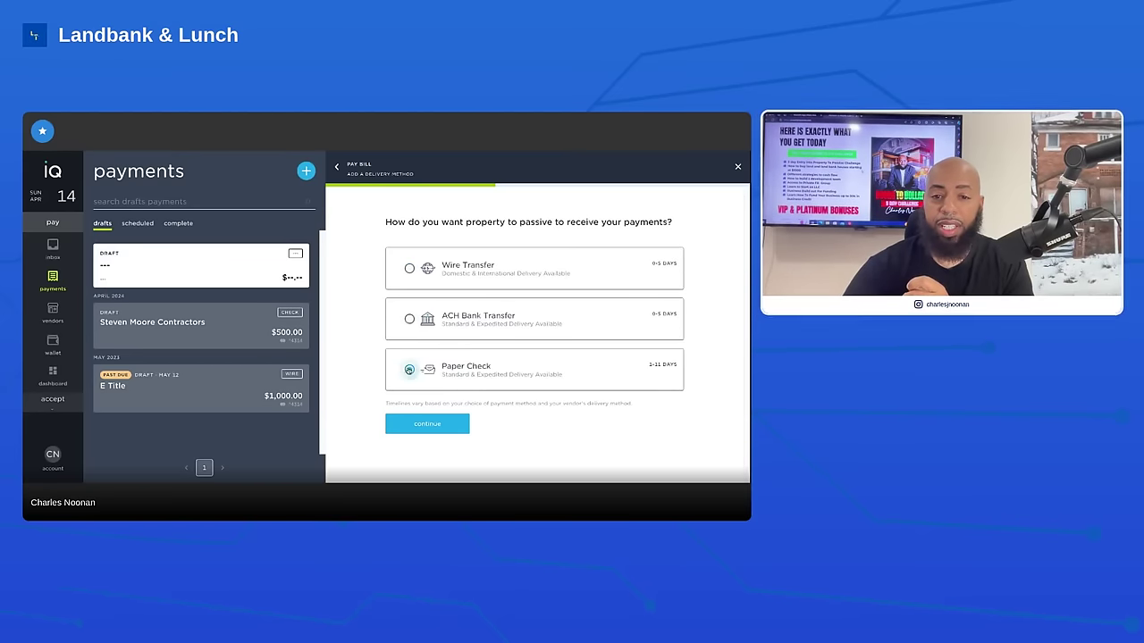
click(426, 424)
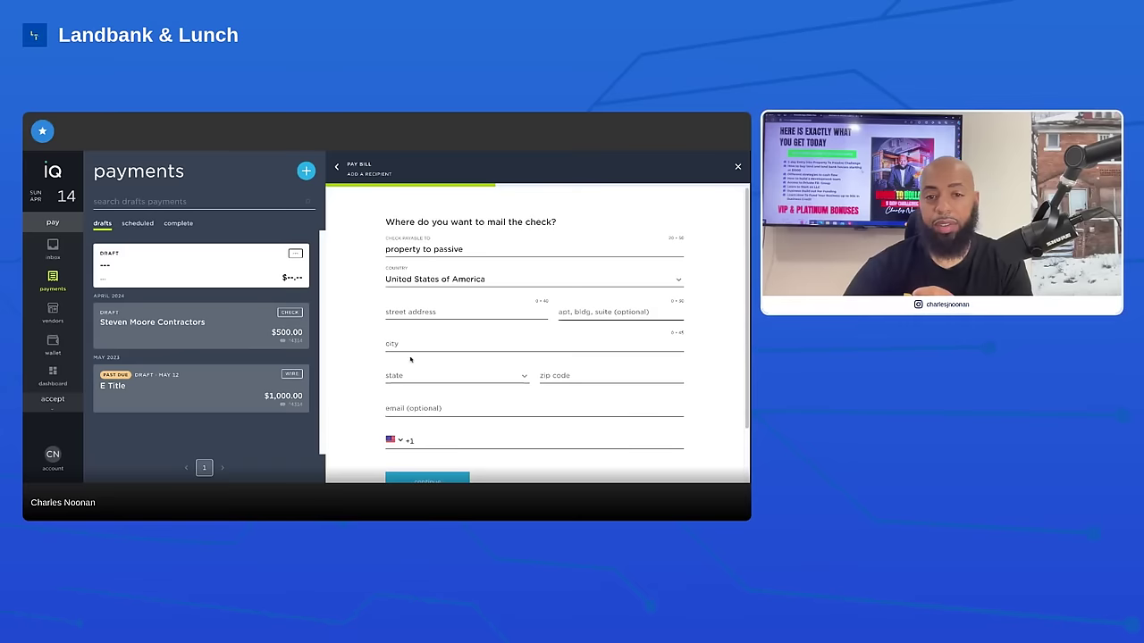
Fill the check mailing address from the suggested street, add the vendor's phone number and city, and submit
click(414, 312)
text(24)
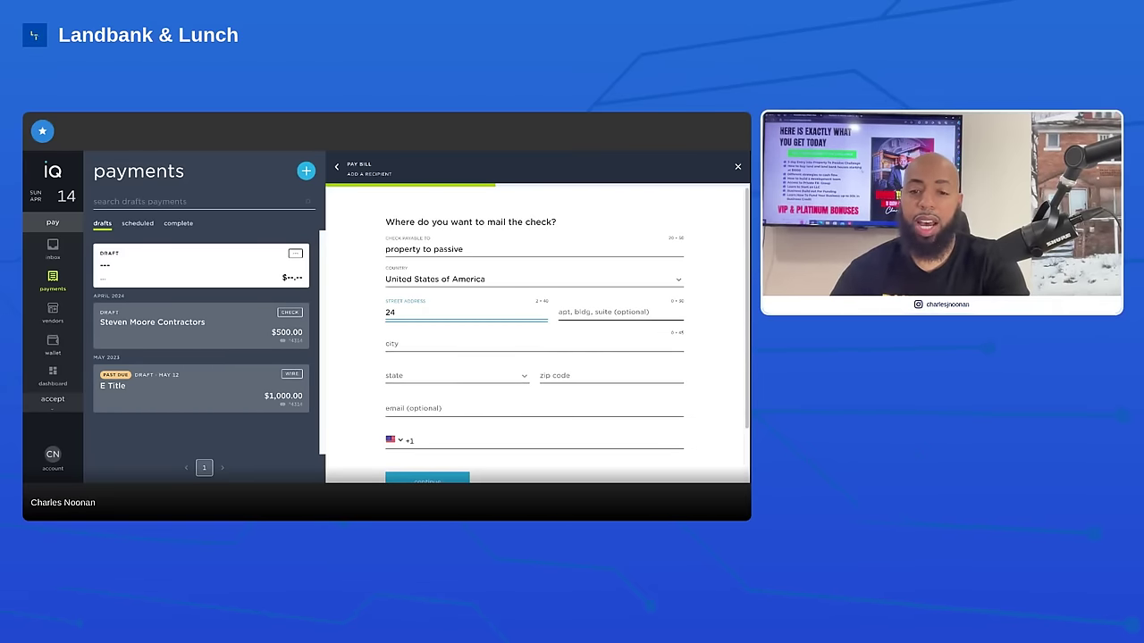
text(3)
click(432, 338)
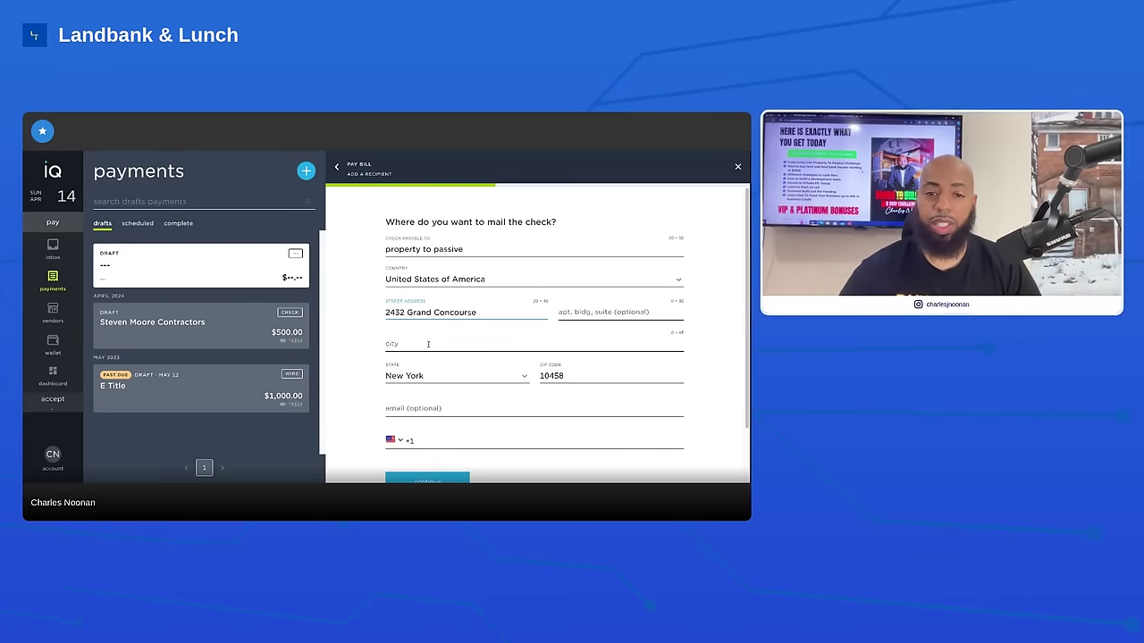
scroll(420, 383, down, 2)
click(422, 392)
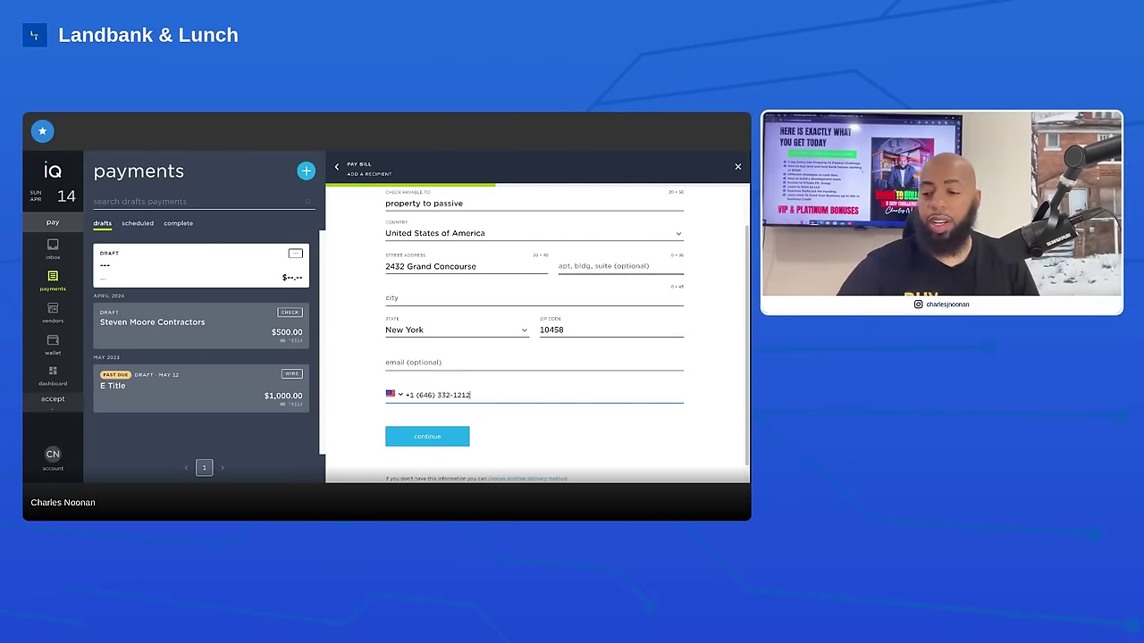
scroll(419, 435, up, 2)
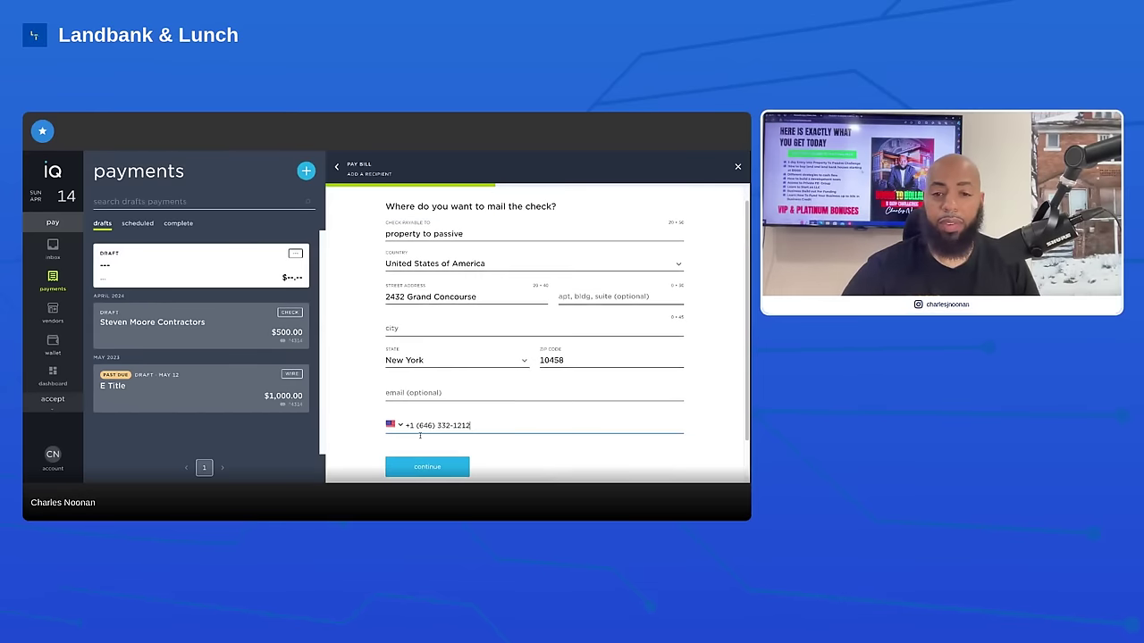
click(423, 466)
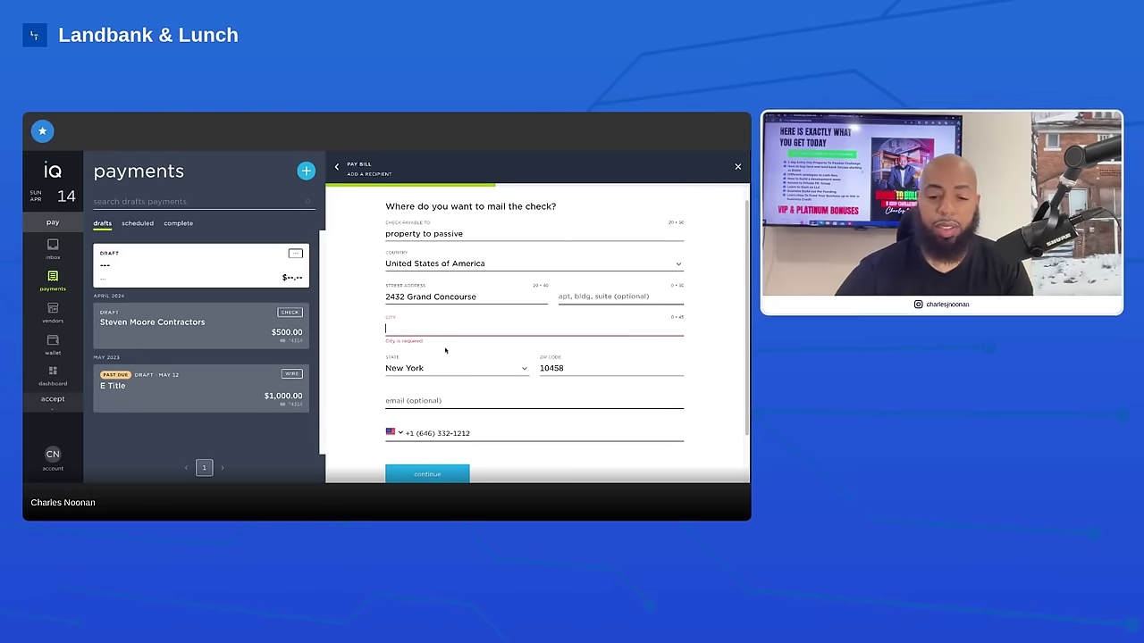
text(bronx)
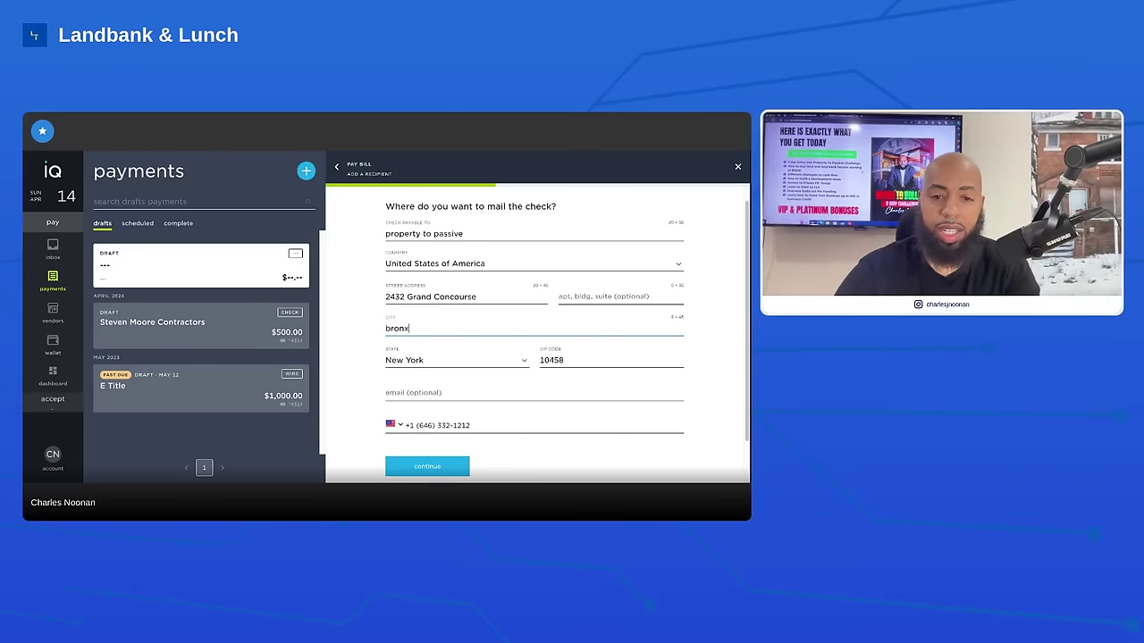
click(423, 465)
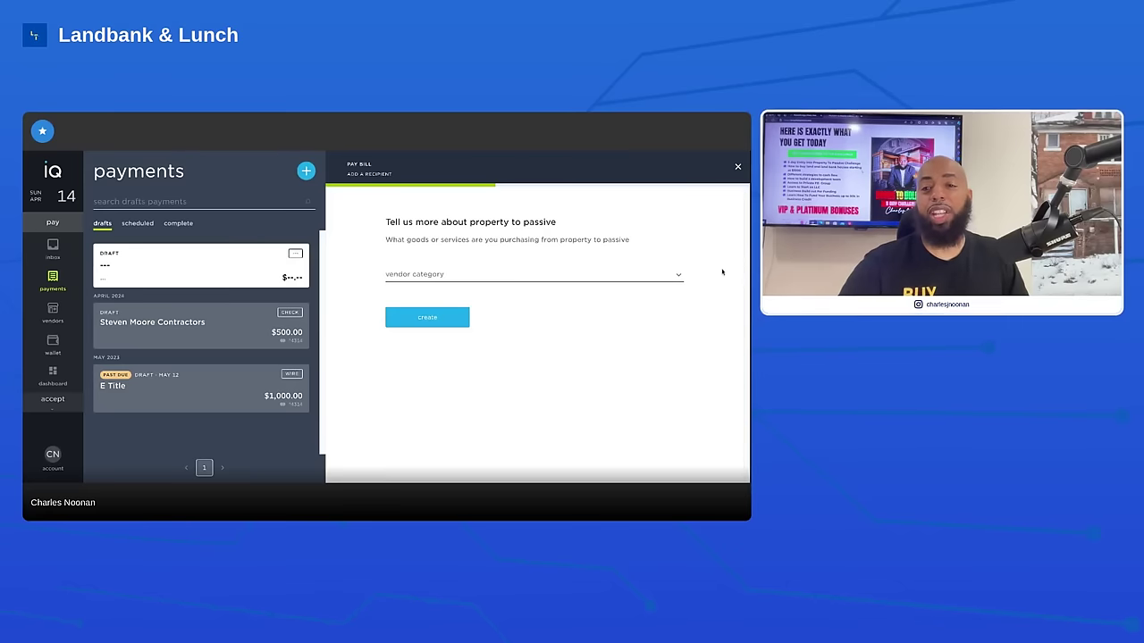
Open the Vendor Category dropdown list
click(679, 277)
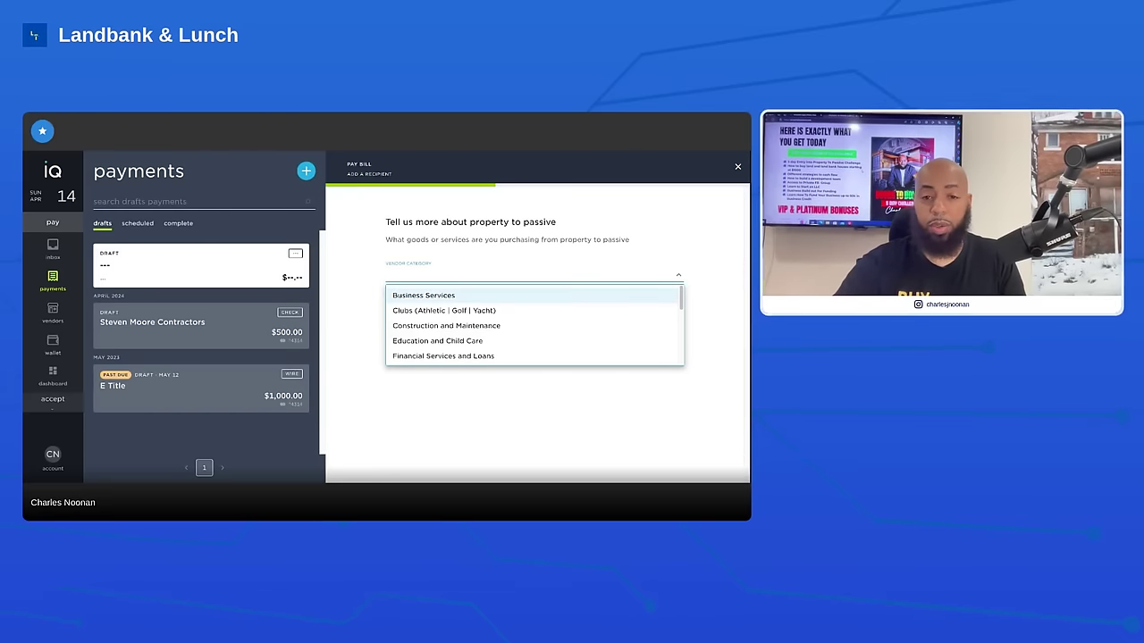
Scroll through the vendor categories and pick Construction and Maintenance
scroll(420, 311, down, 1)
scroll(420, 311, down, 1)
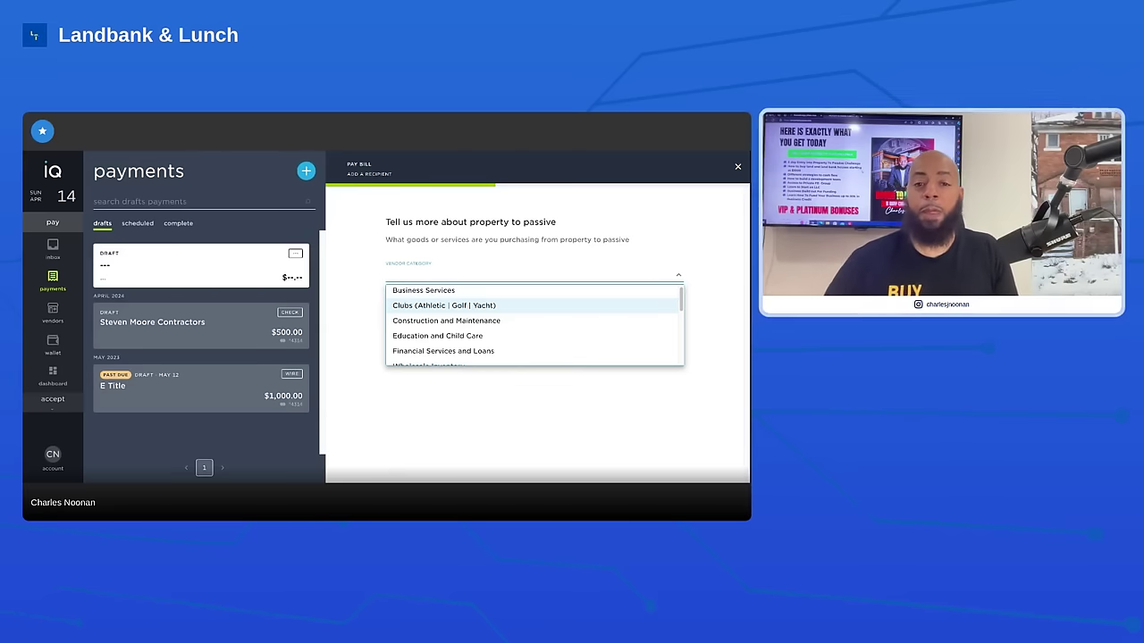
scroll(471, 343, down, 1)
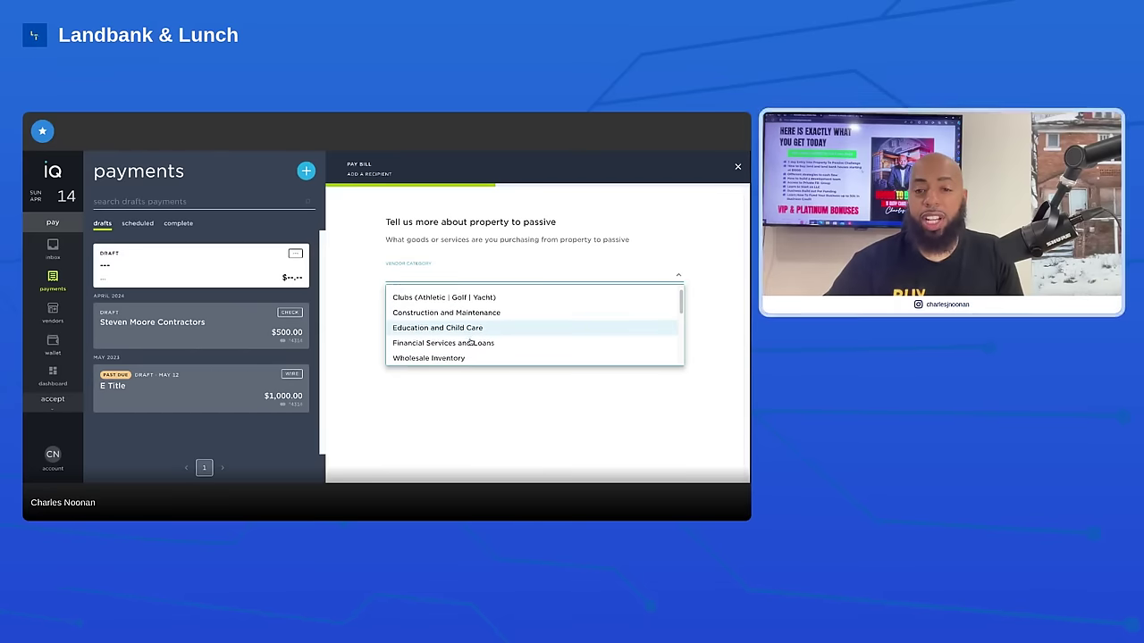
scroll(471, 341, down, 2)
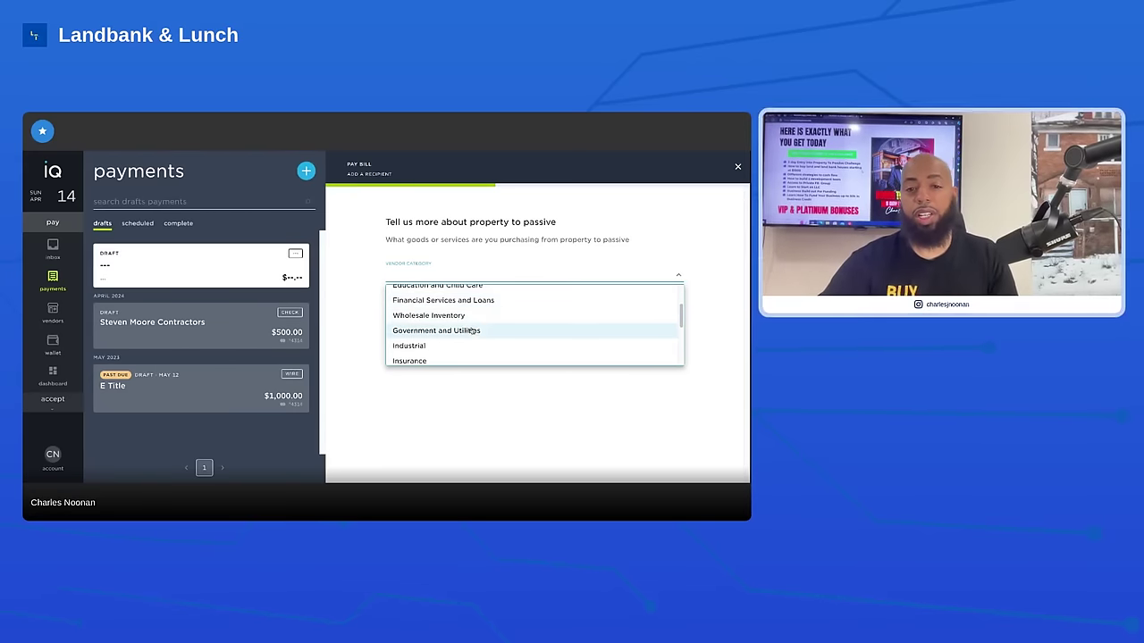
scroll(474, 333, down, 2)
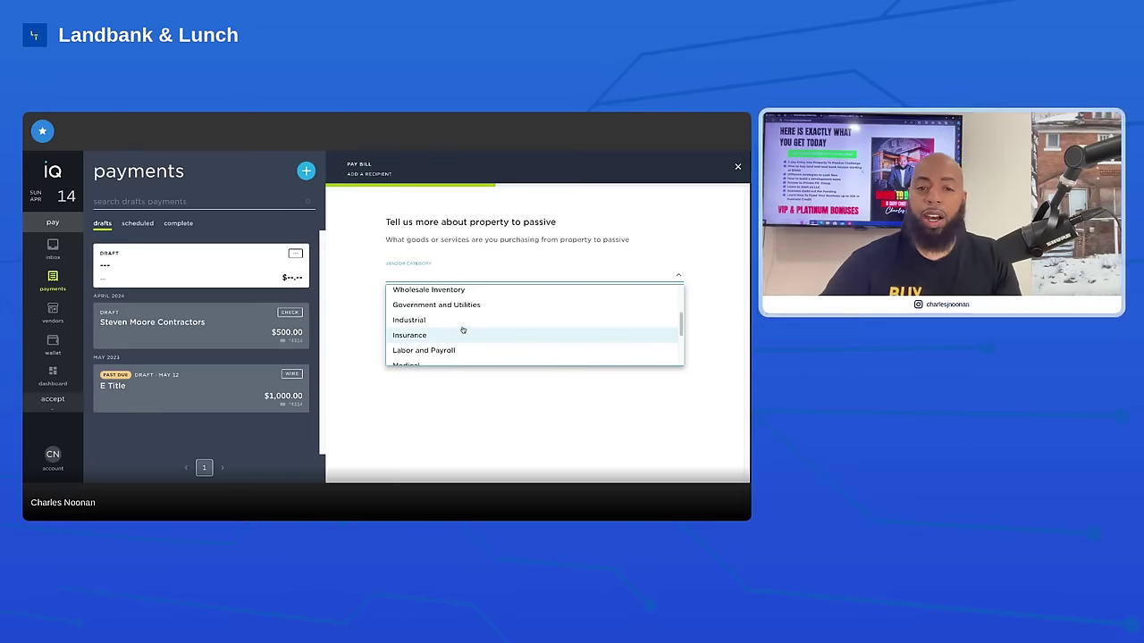
scroll(460, 327, down, 1)
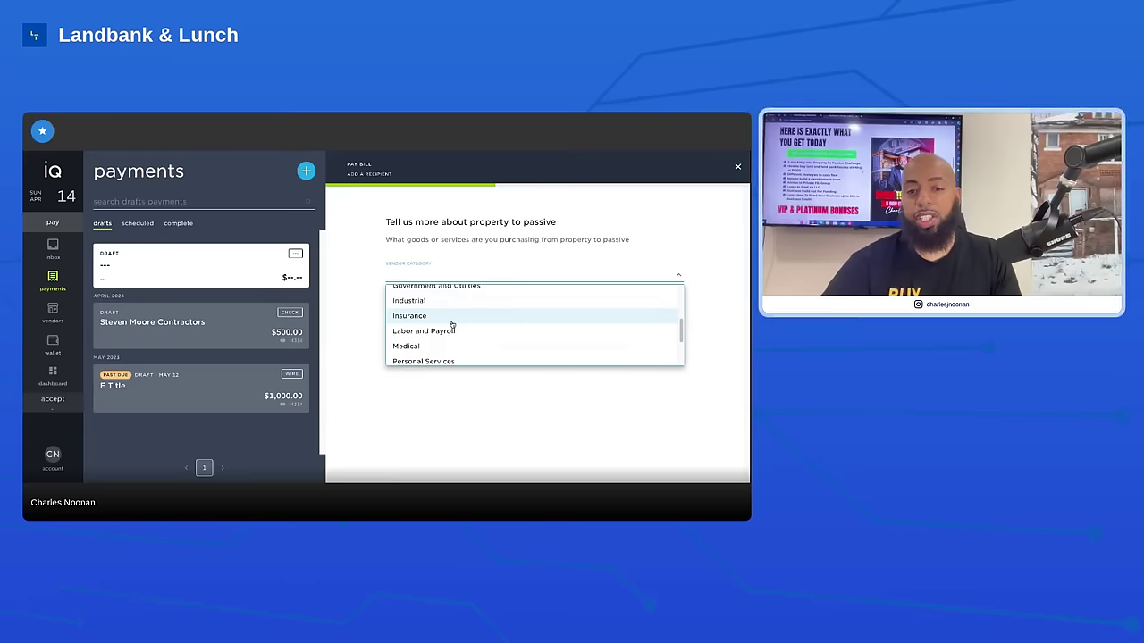
scroll(454, 325, down, 1)
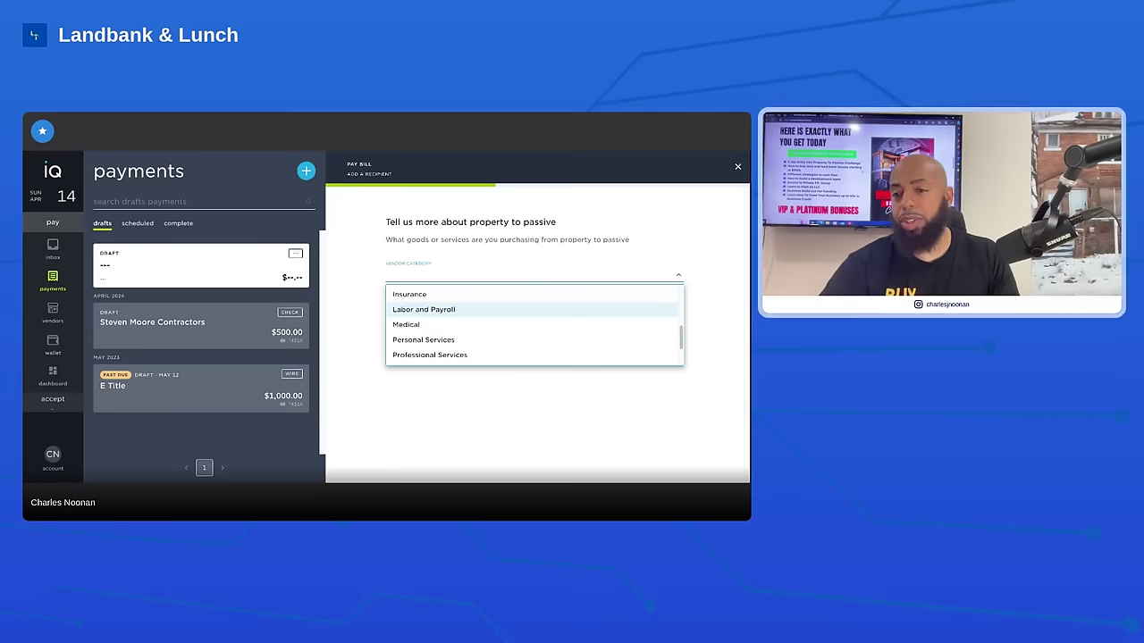
scroll(534, 323, down, 1)
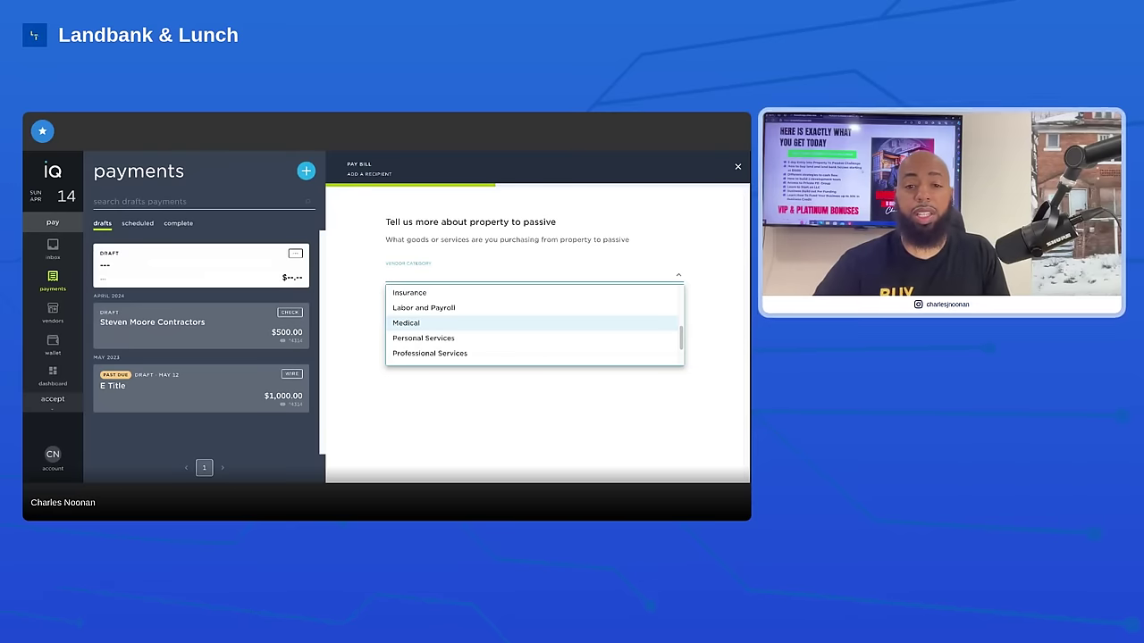
scroll(479, 320, down, 2)
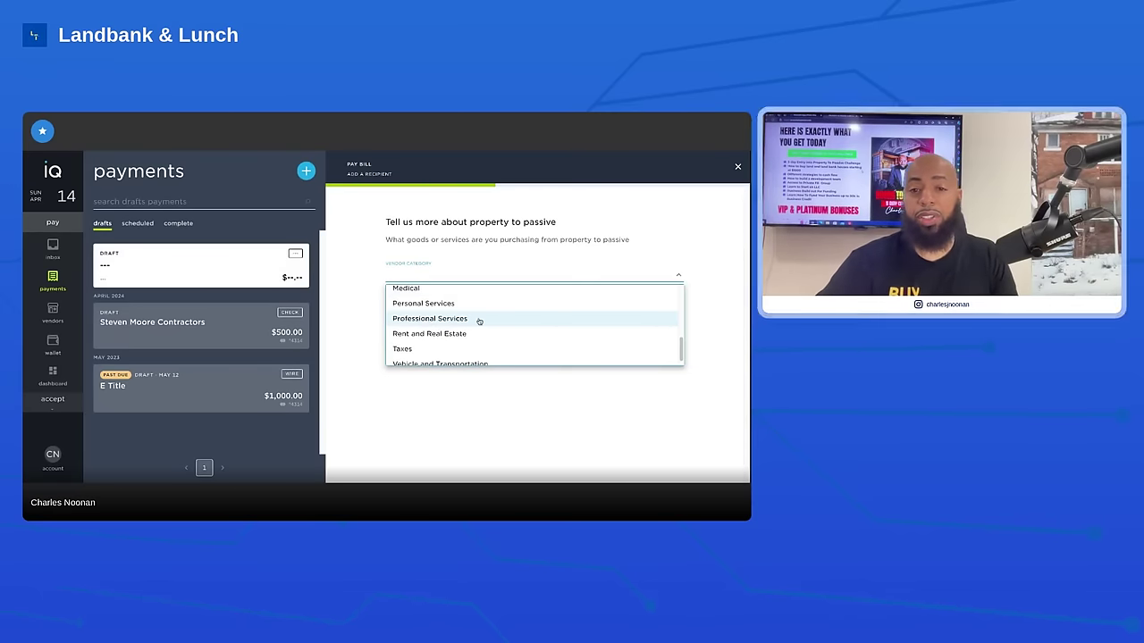
scroll(479, 321, down, 1)
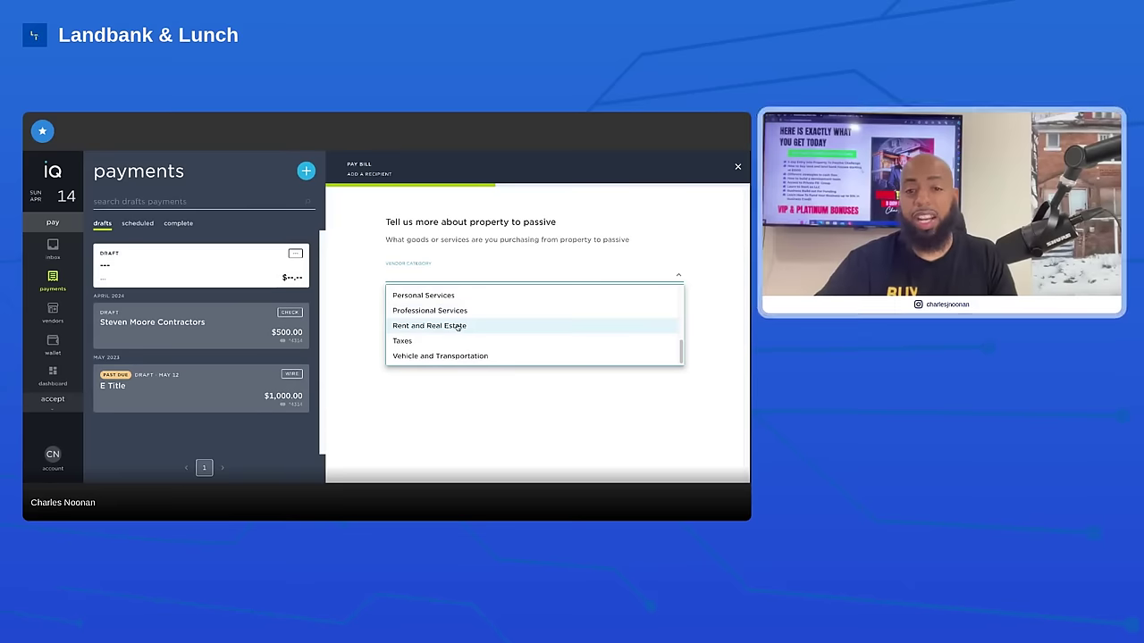
scroll(458, 328, down, 1)
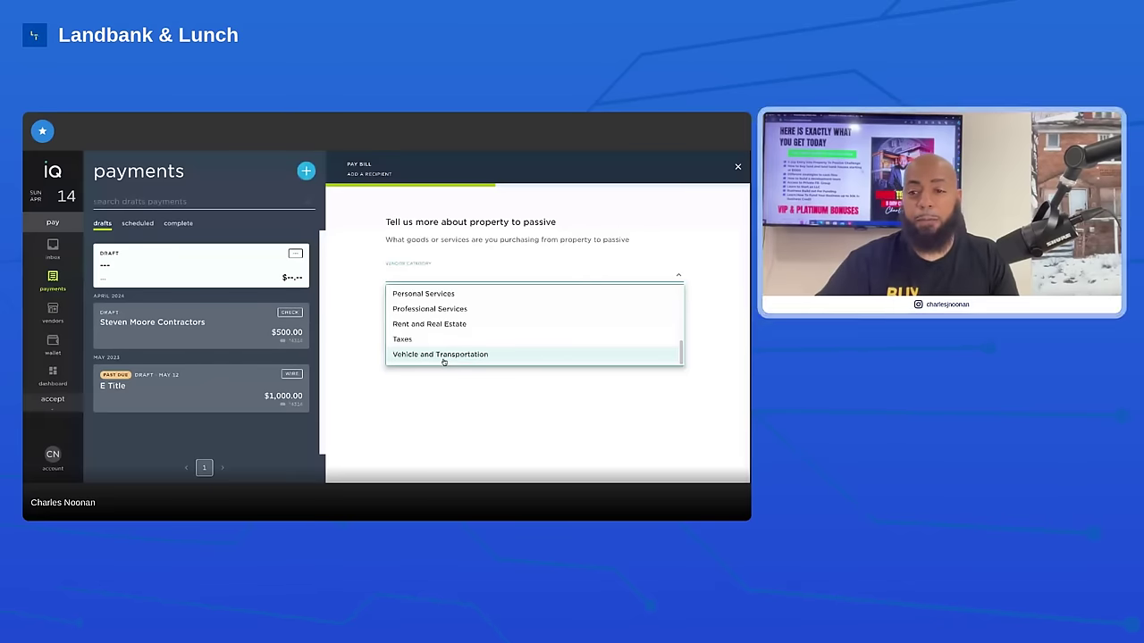
scroll(445, 361, up, 10)
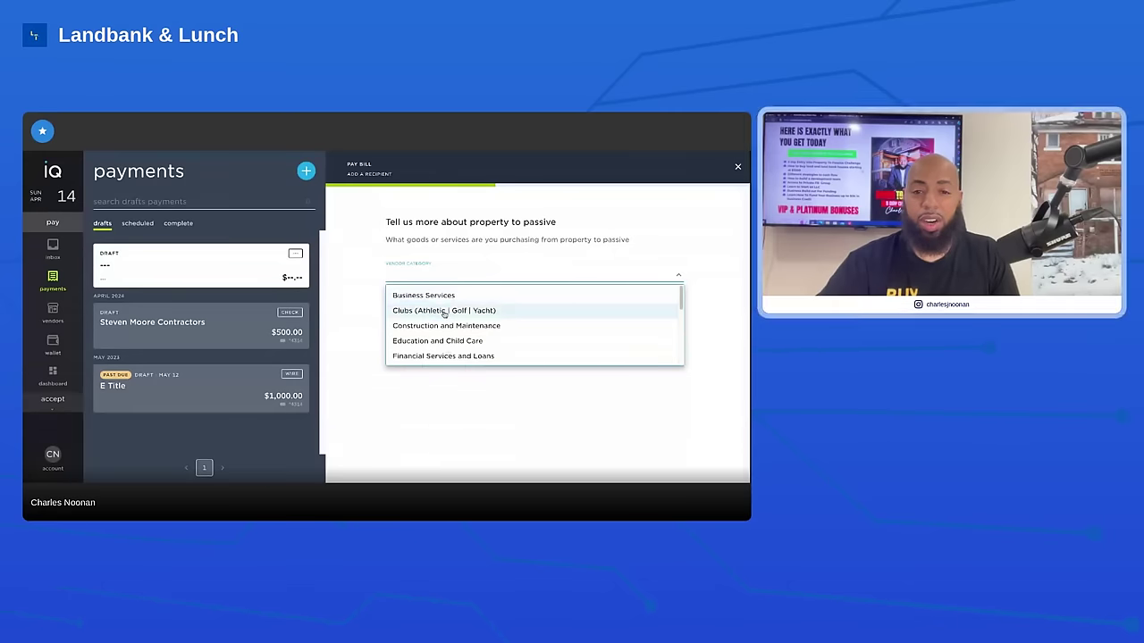
click(448, 326)
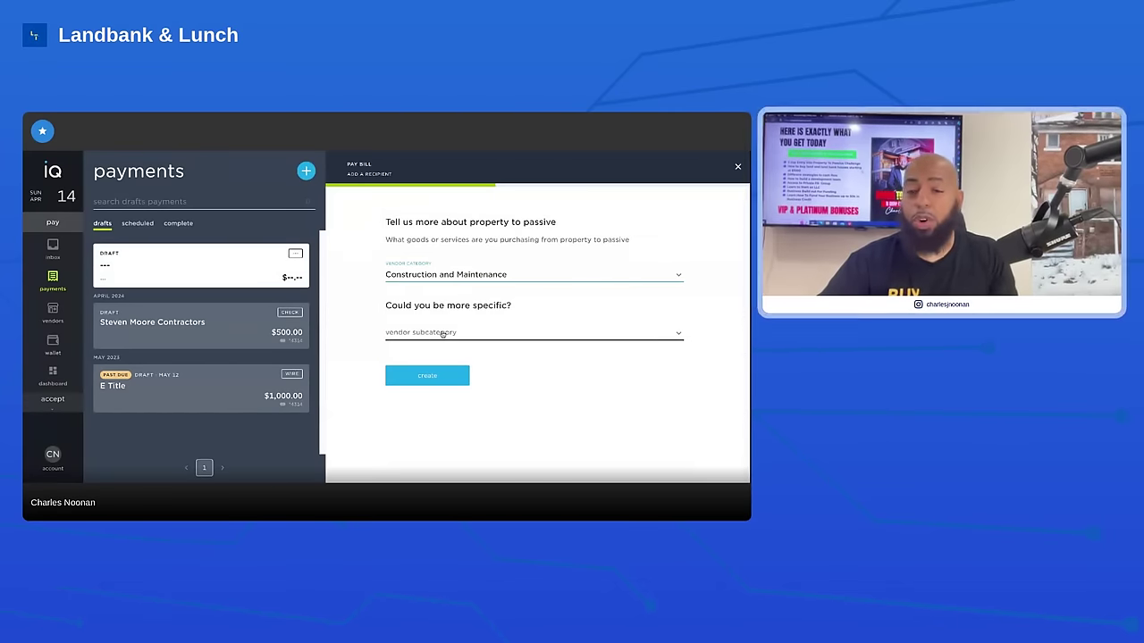
Pick Roofing | Siding | Sheet Metal from the Vendor Subcategory dropdown
click(441, 333)
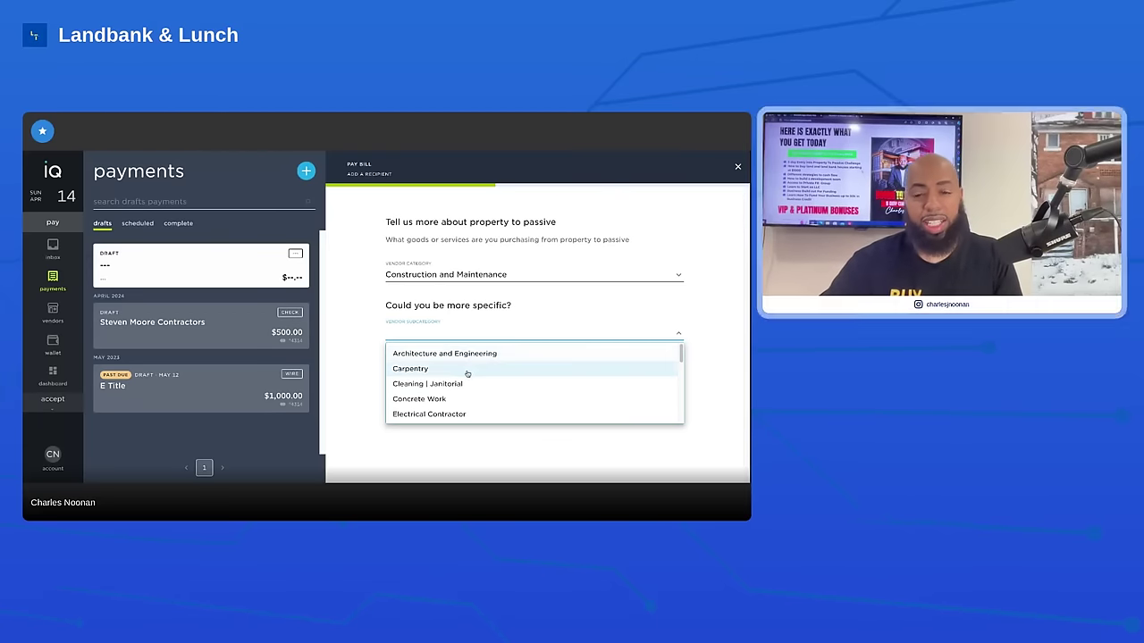
scroll(461, 393, down, 3)
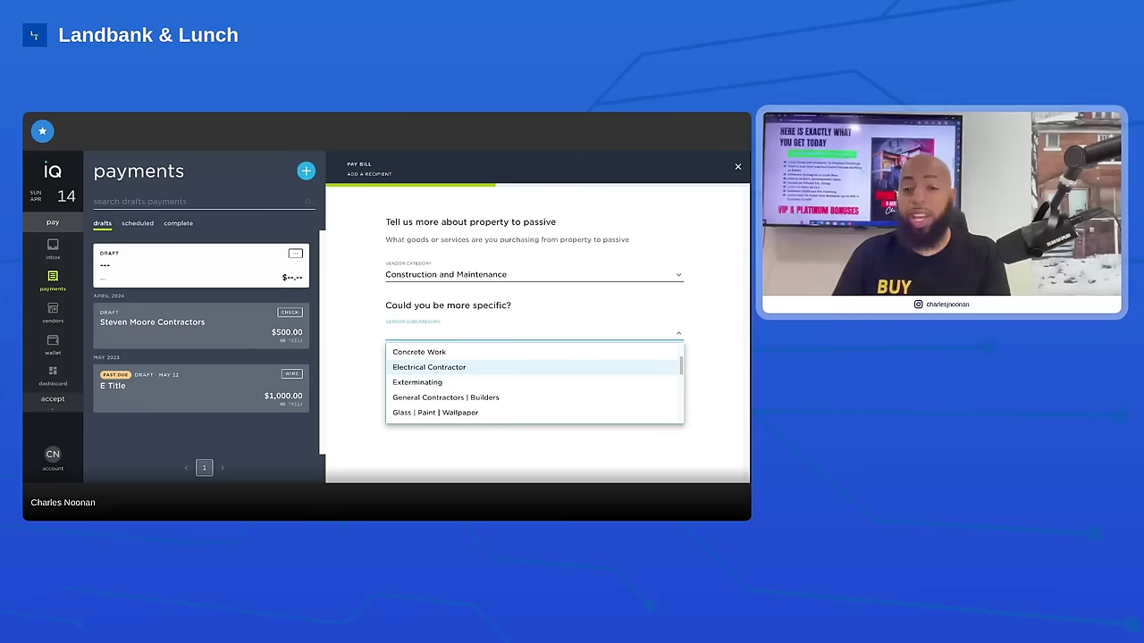
scroll(473, 376, down, 5)
scroll(474, 375, up, 10)
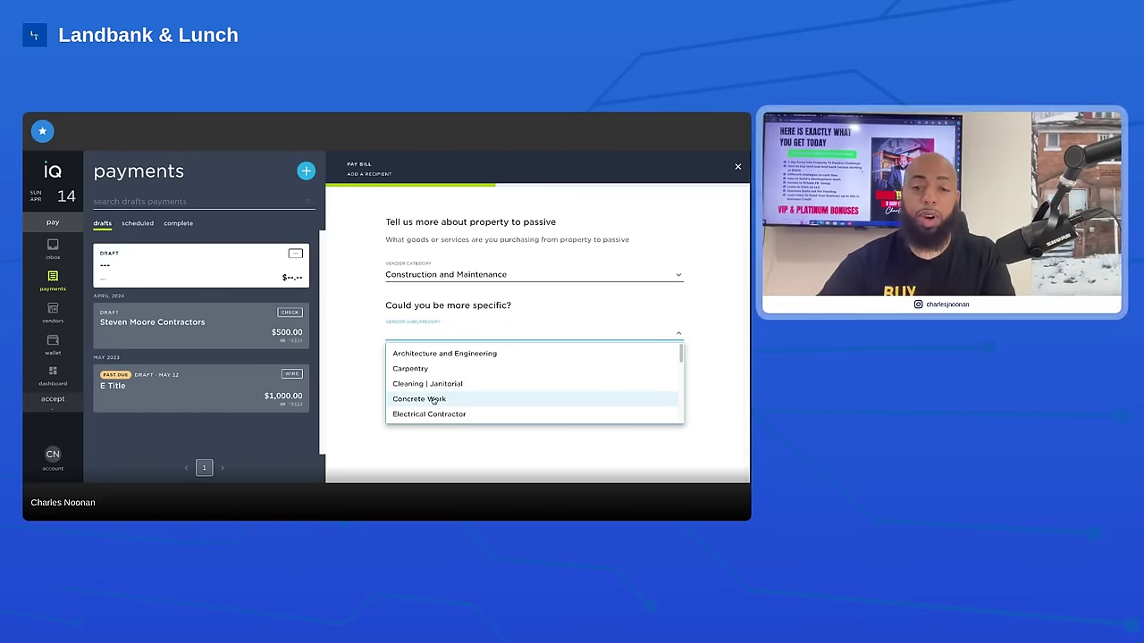
scroll(433, 400, down, 1)
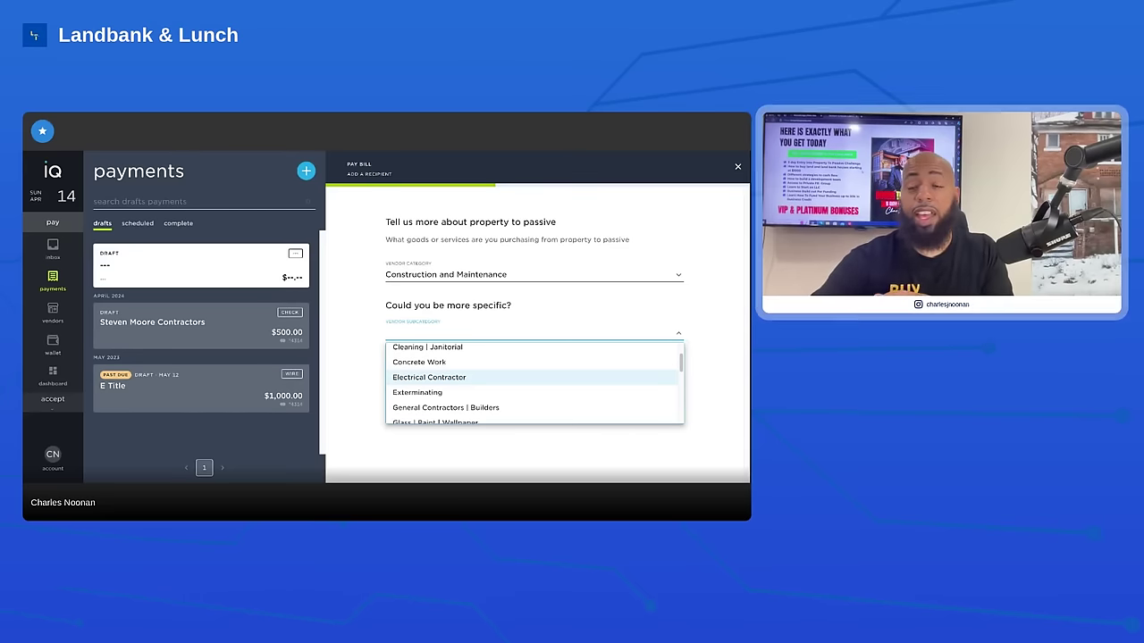
scroll(535, 380, down, 2)
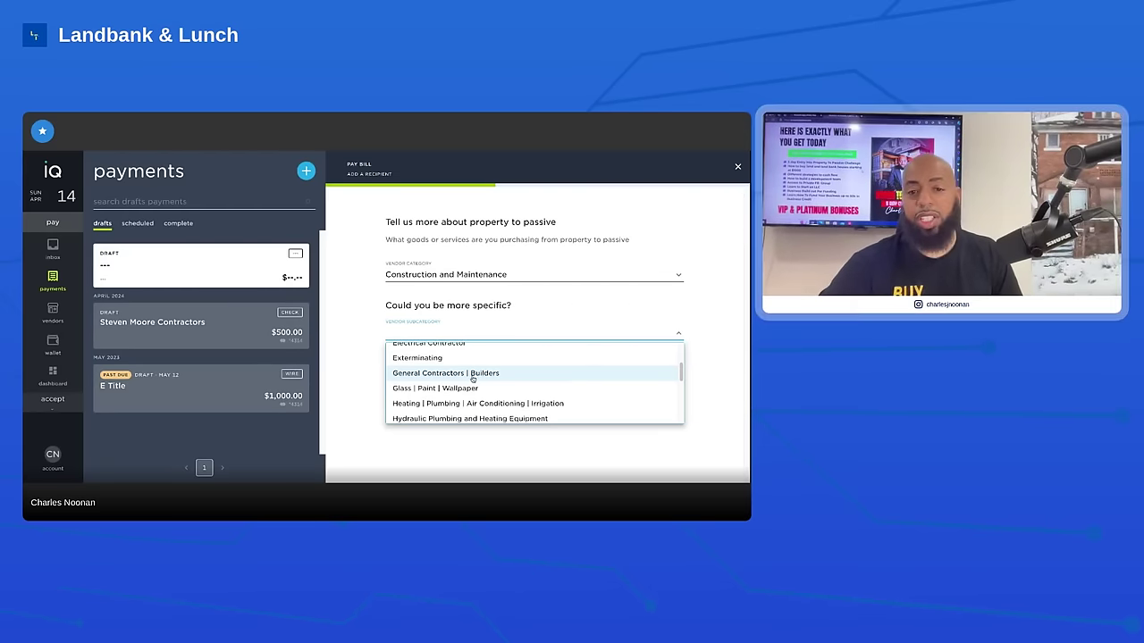
scroll(471, 377, down, 1)
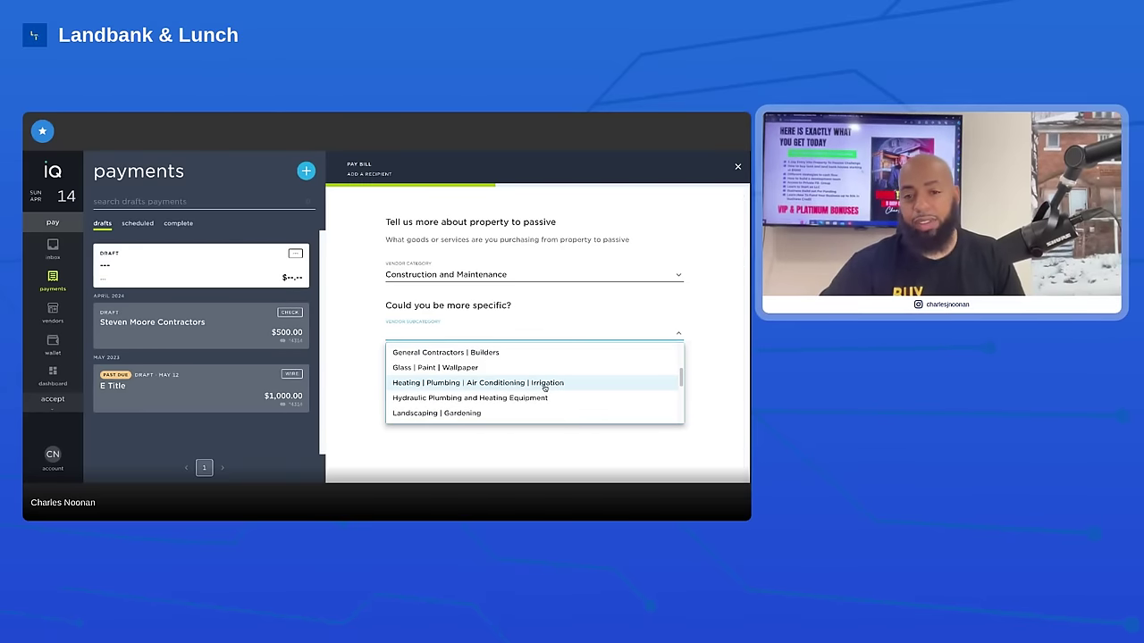
scroll(545, 388, down, 5)
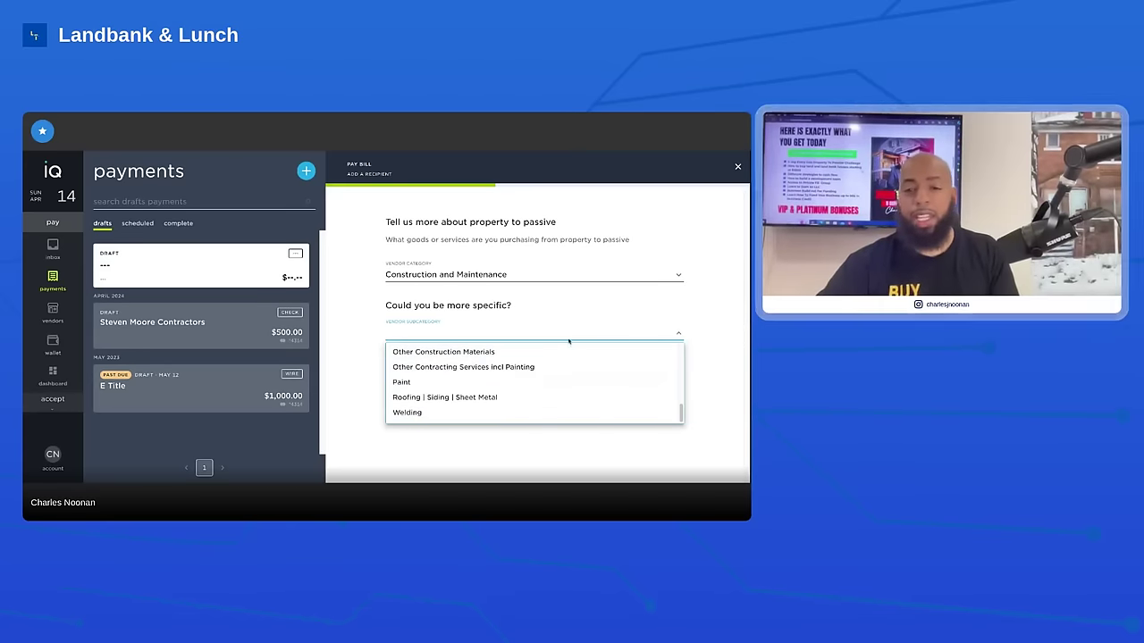
click(426, 399)
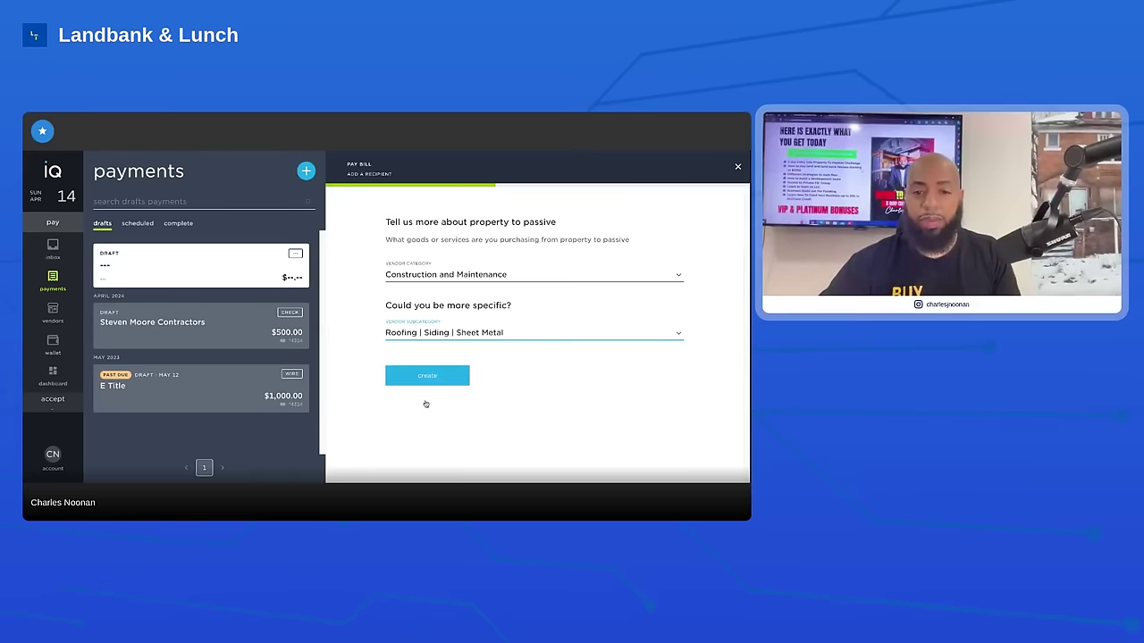
Create the recipient, then enter a $5,000 payment funded by the Navy Federal card
click(428, 379)
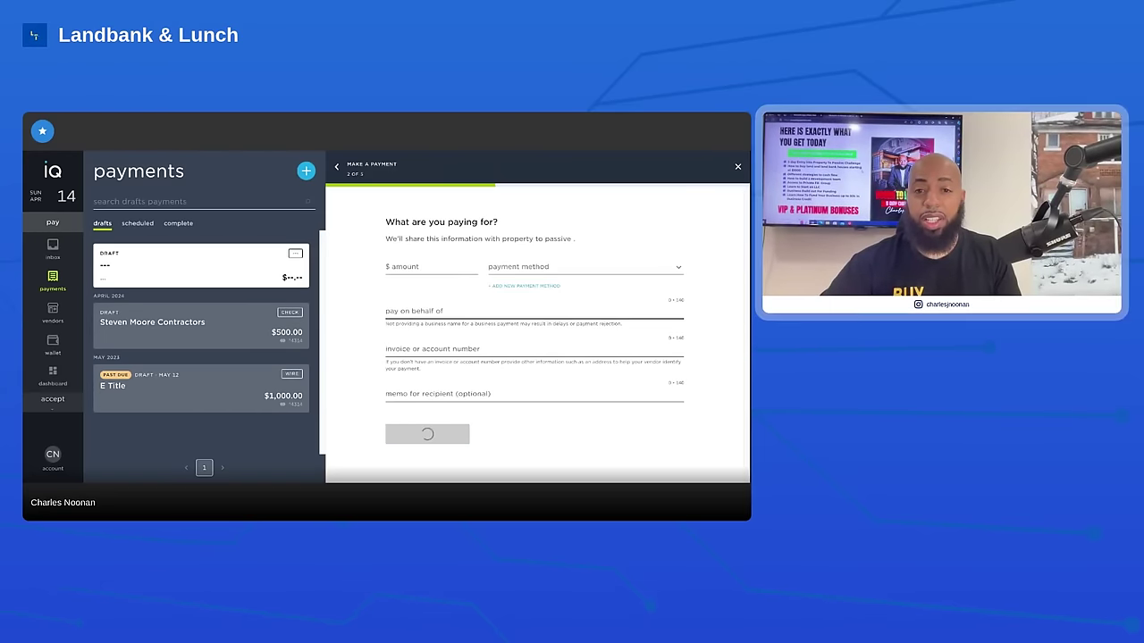
click(417, 267)
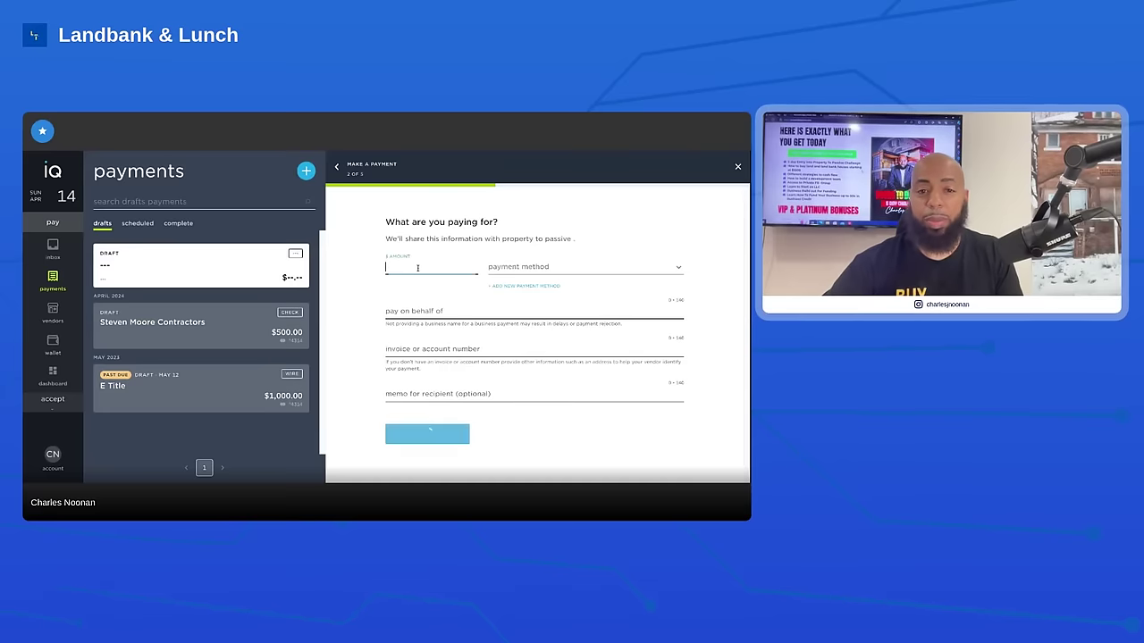
text(5000)
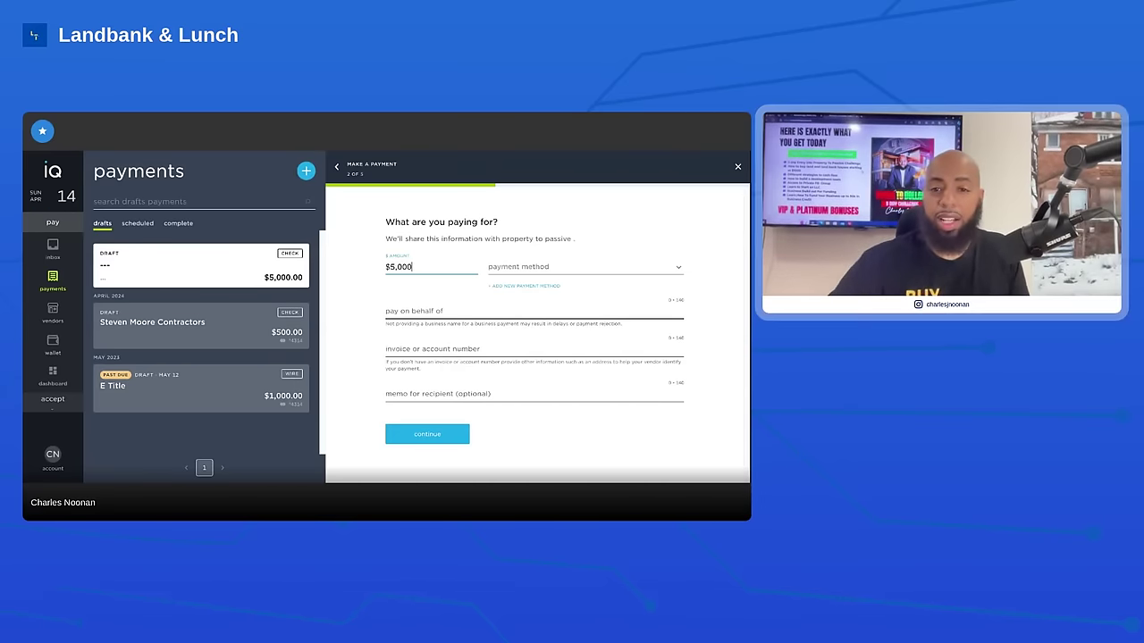
click(519, 267)
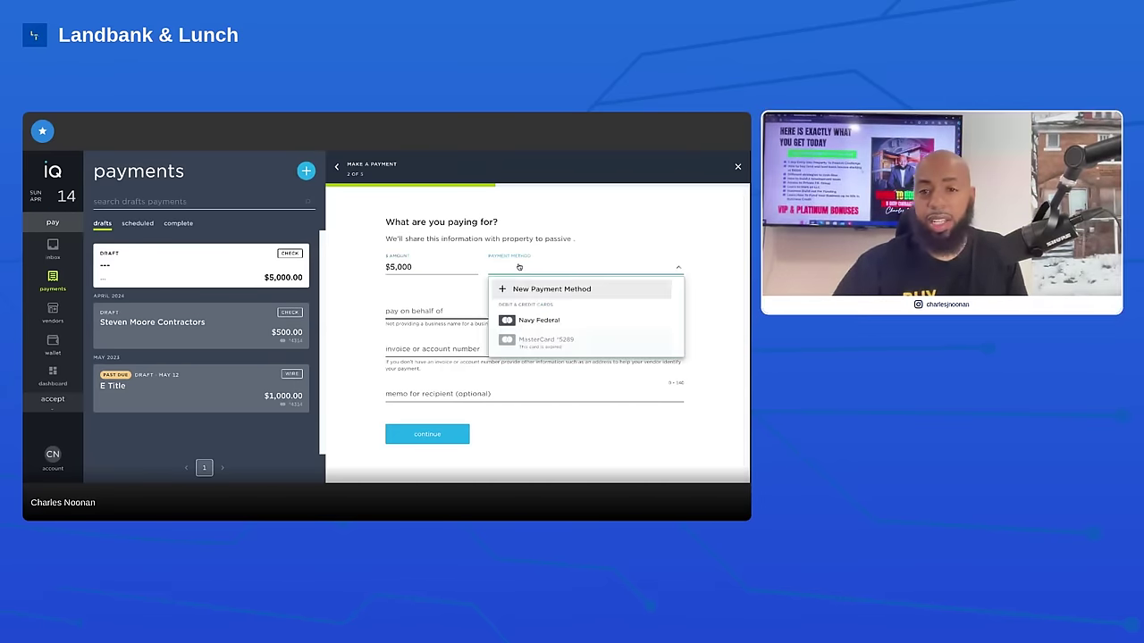
click(539, 319)
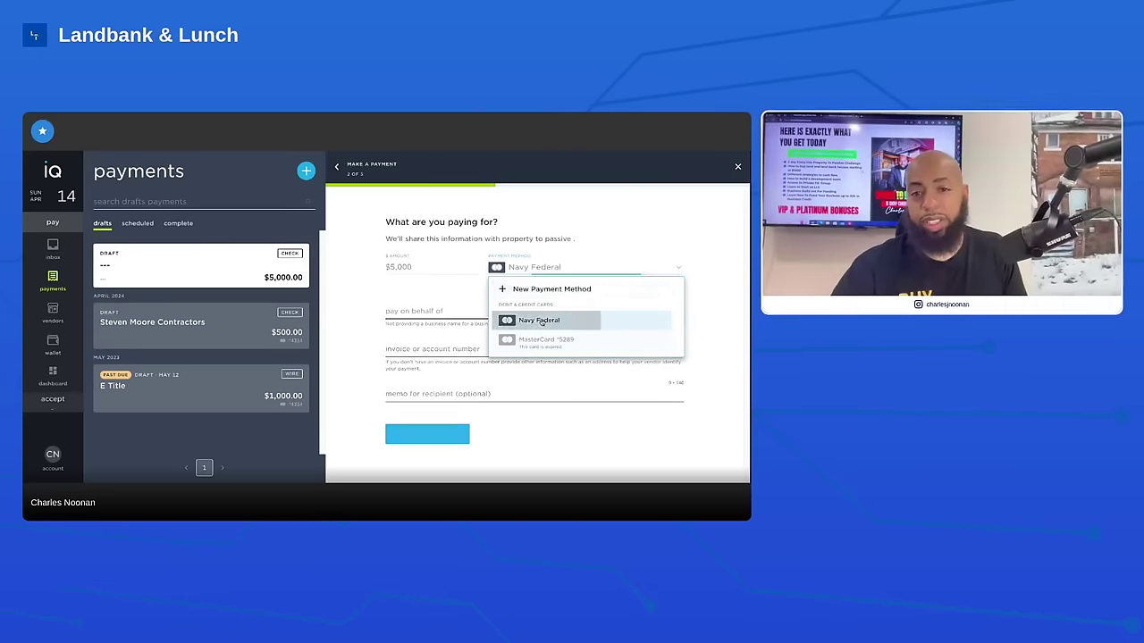
Fill in the on-behalf-of business name, invoice number 1234 and memo 'concrete', then continue
click(453, 312)
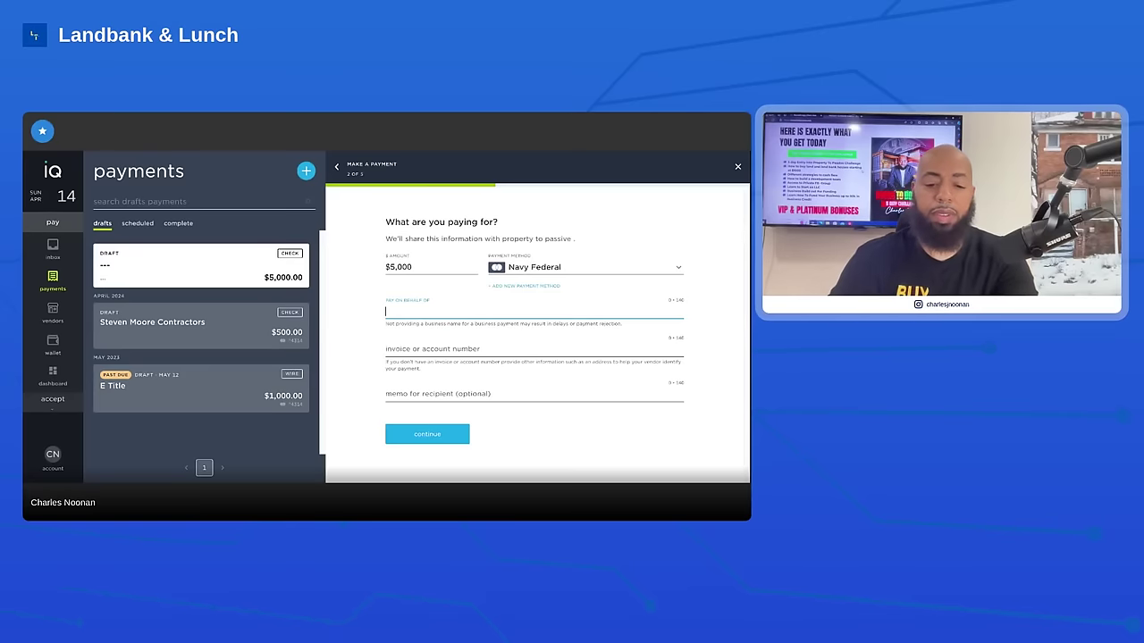
text(Charle)
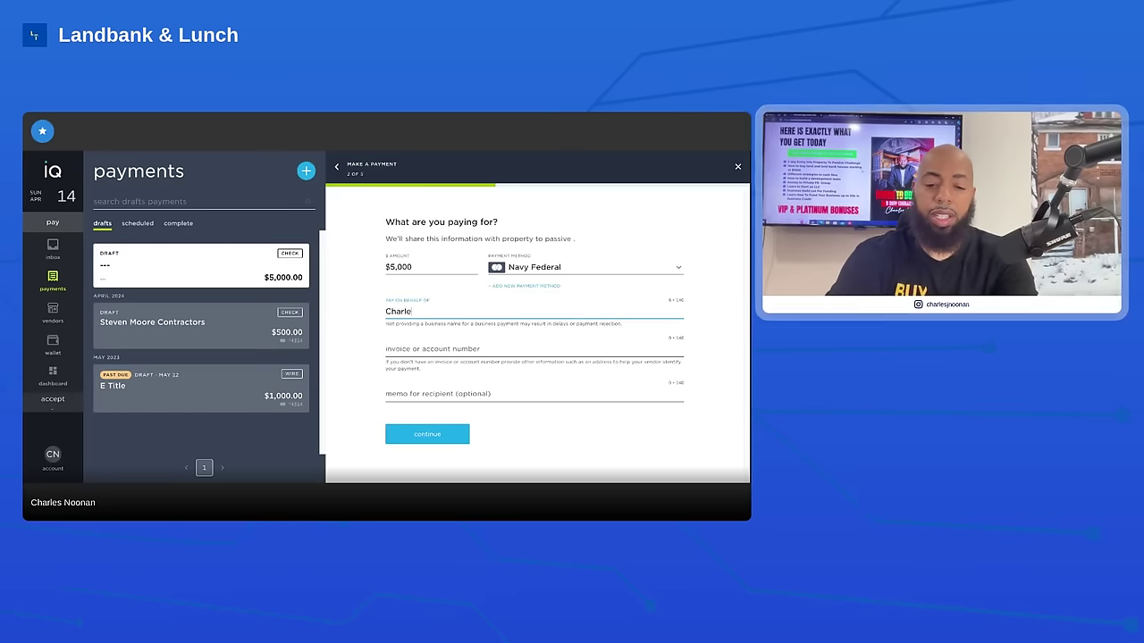
text(s Inc)
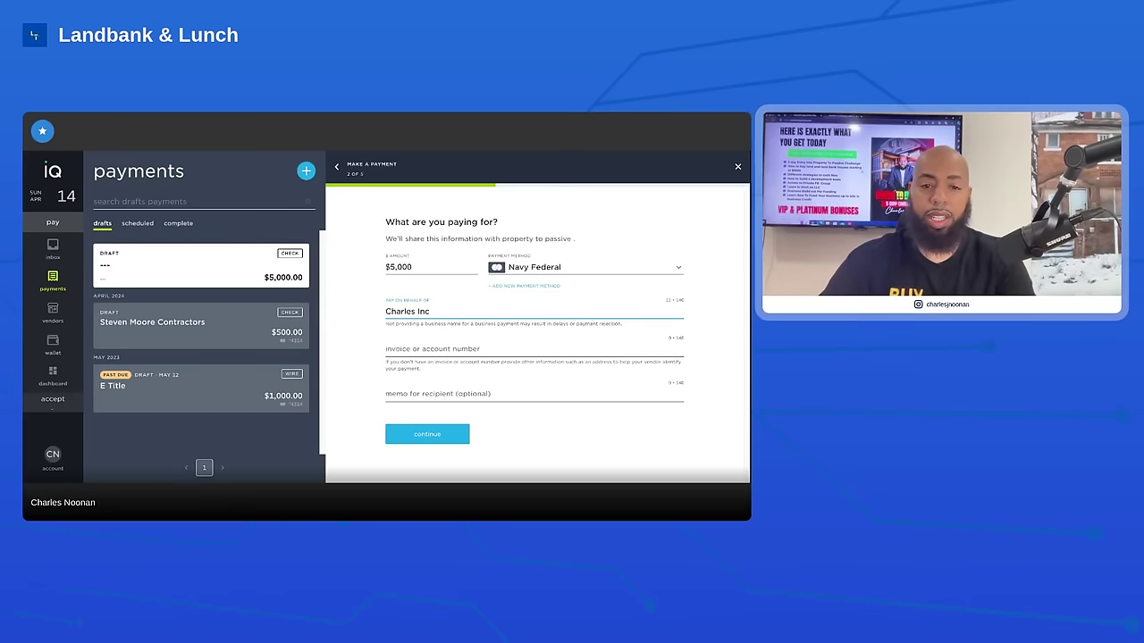
click(459, 350)
text(1234)
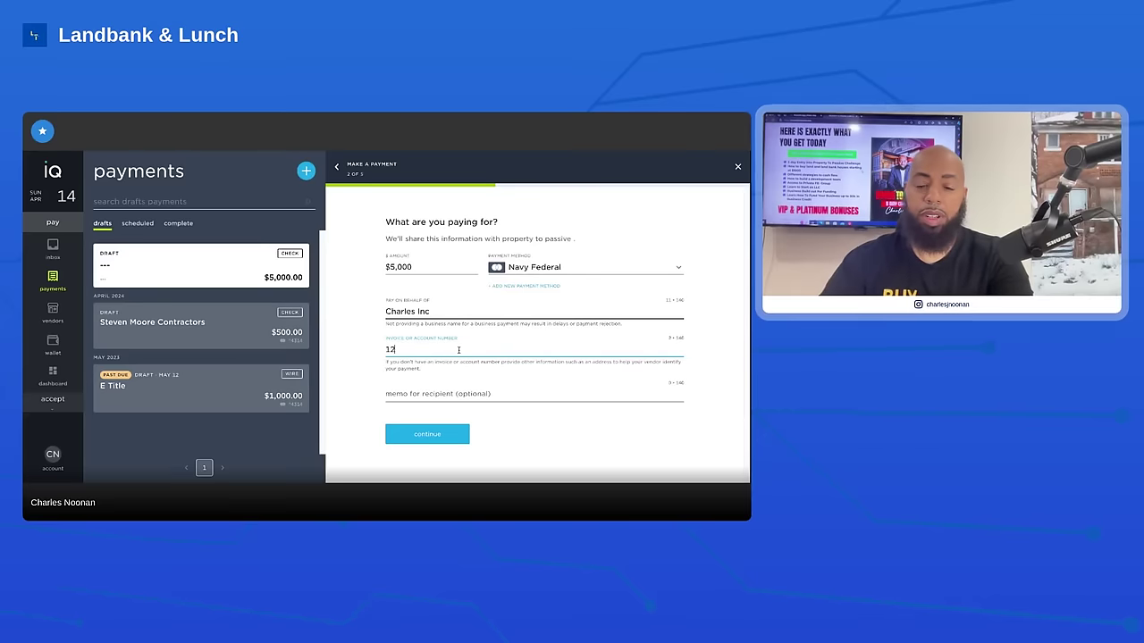
click(443, 394)
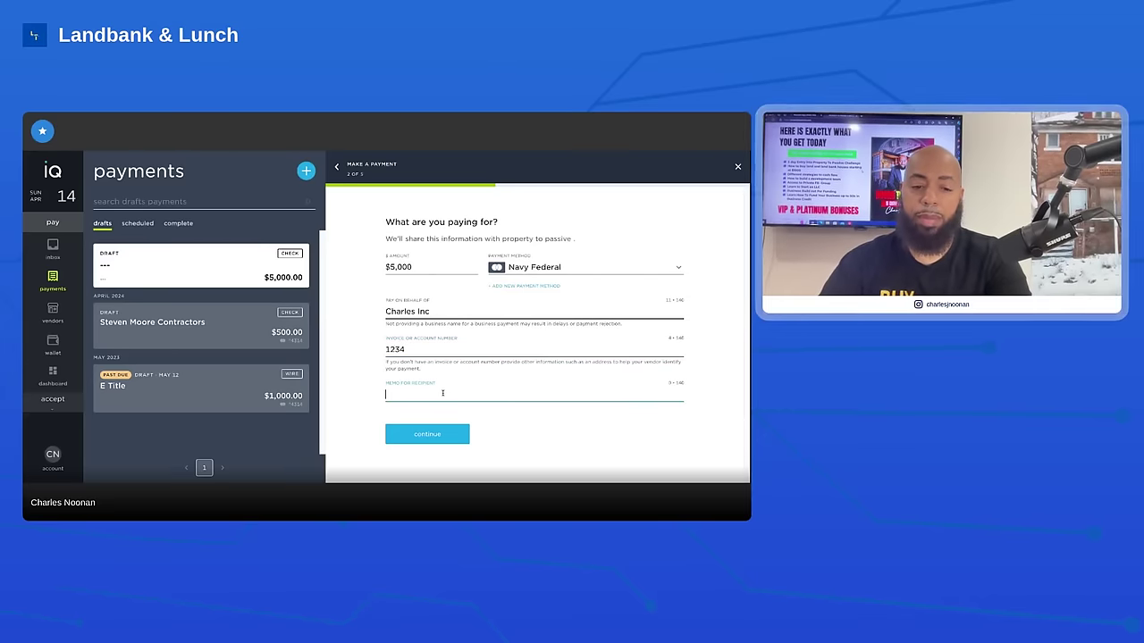
text(concrete)
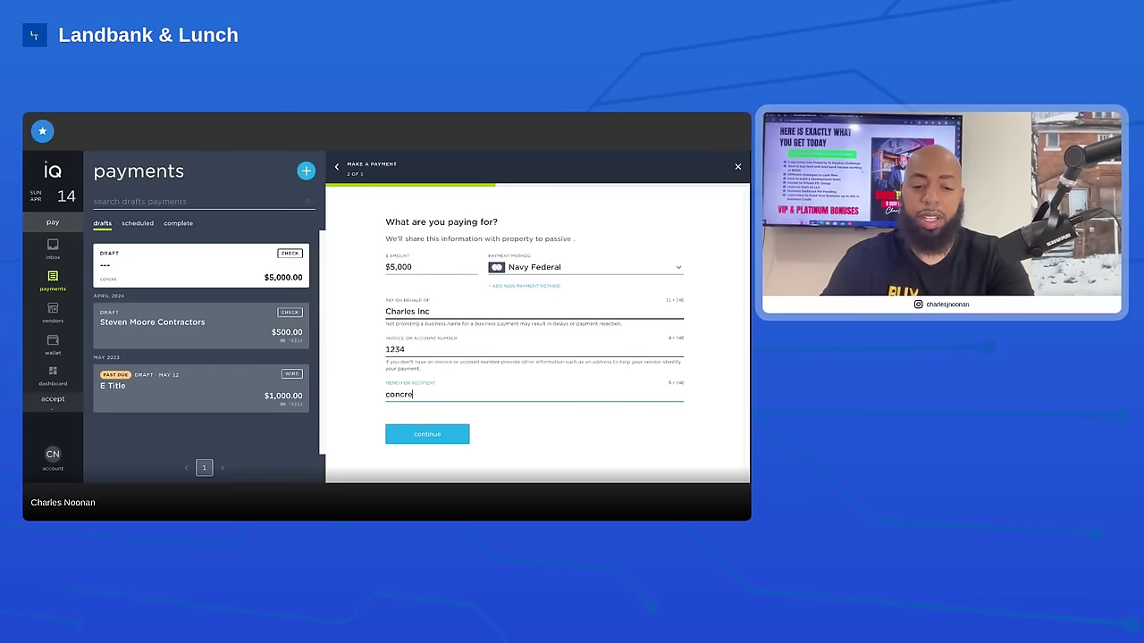
click(437, 433)
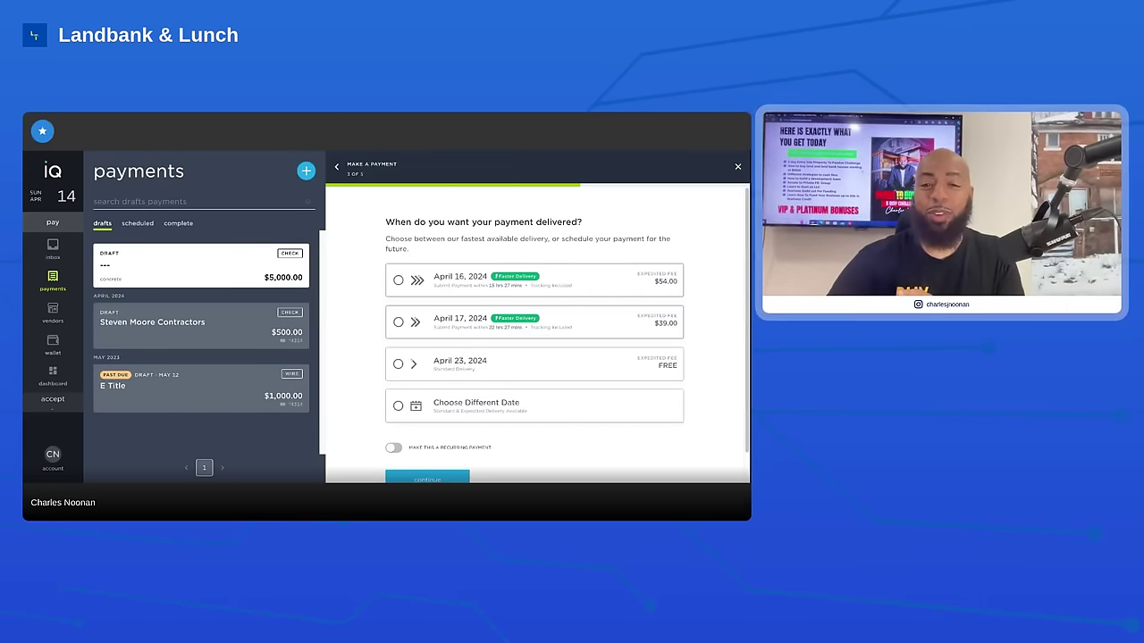
Scroll to the delivery options: April 16 for $54.00, April 17 for $39.00, or April 23 free
scroll(536, 340, down, 1)
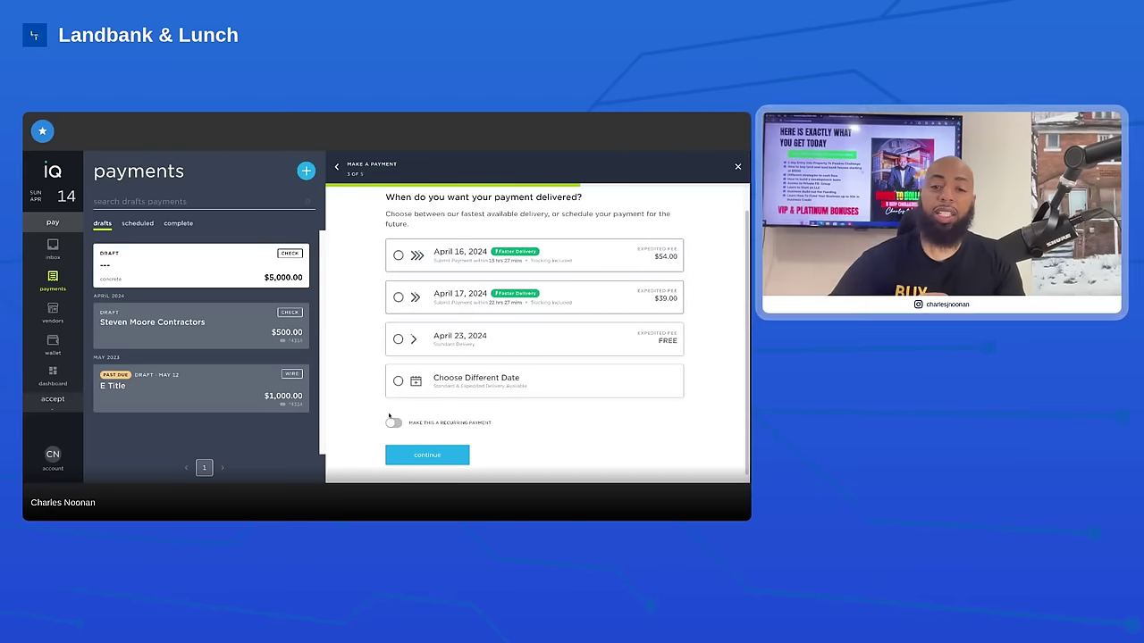
Keep the payment non-recurring and pick April 16, 2024 fast delivery for $54.00
click(393, 423)
click(393, 424)
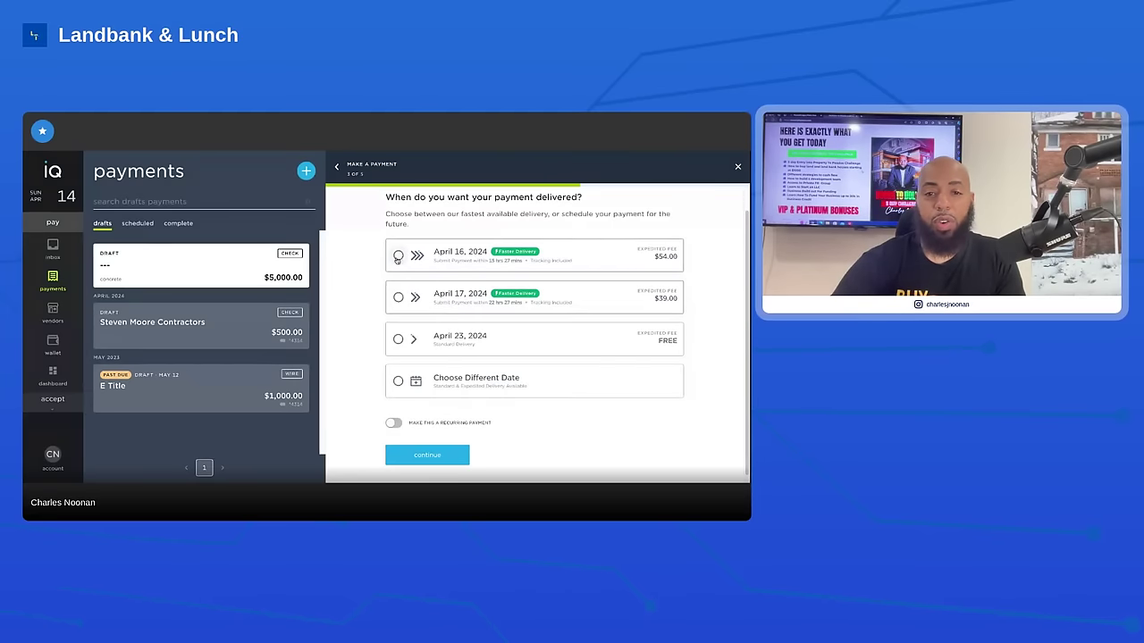
click(399, 256)
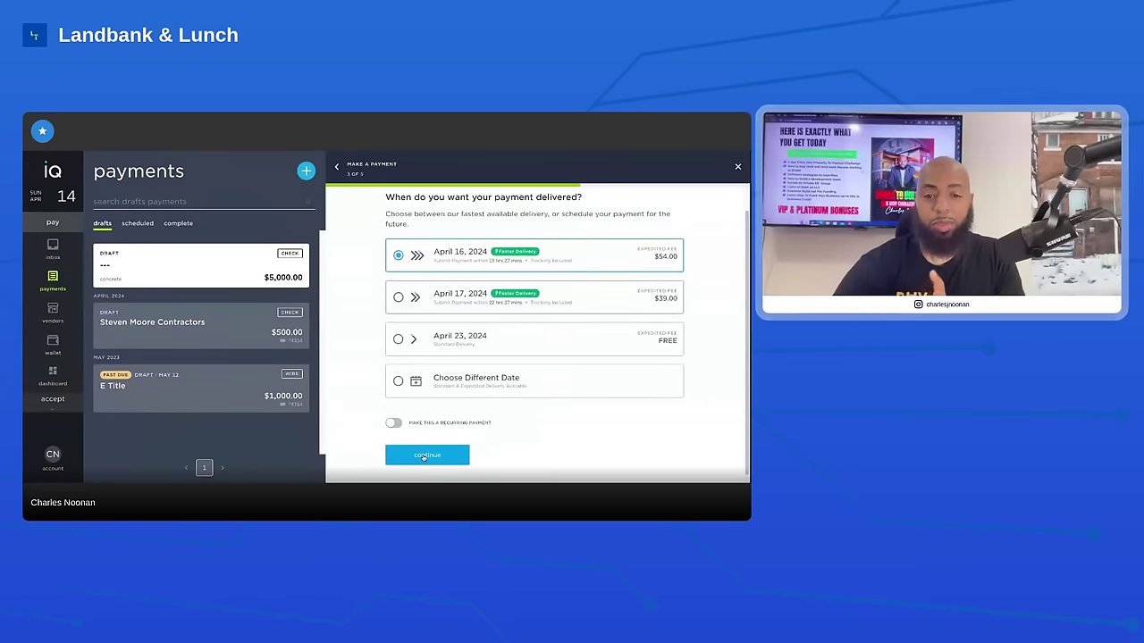
click(426, 456)
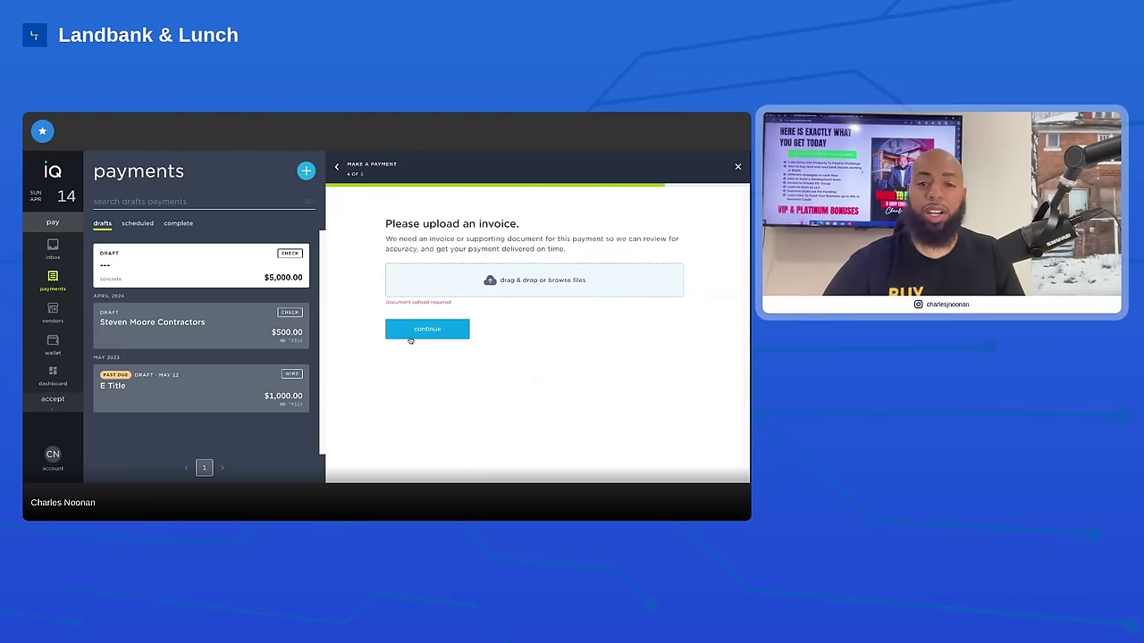
Upload '10 Steps to Dominating Landbanks 1.1.pdf' as the invoice and reach the $5,200.49 review
click(416, 336)
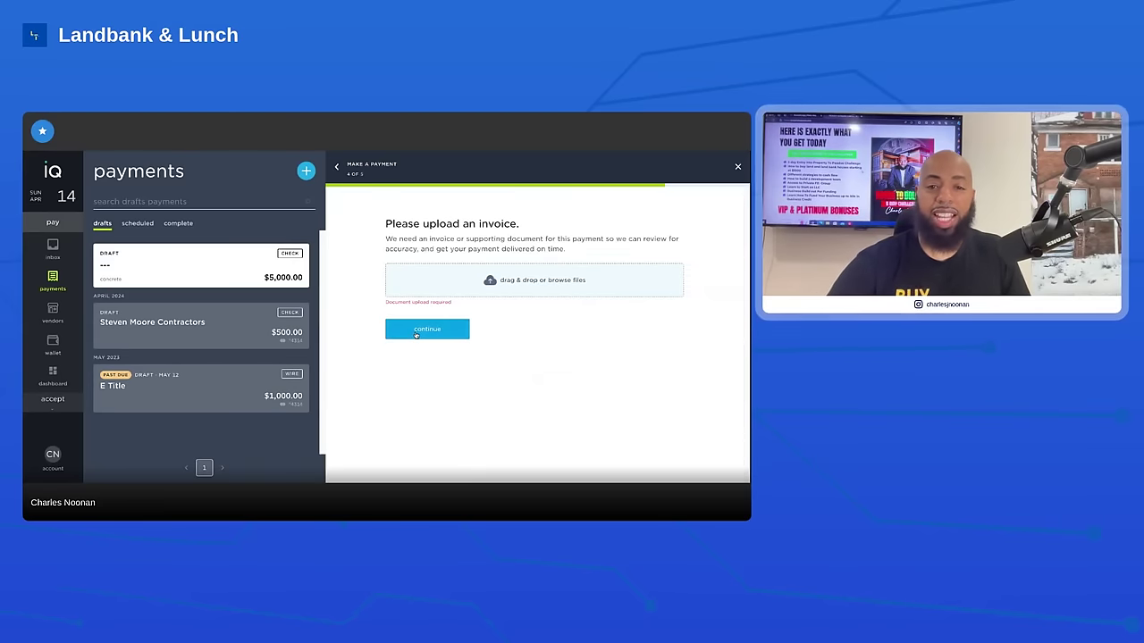
click(508, 281)
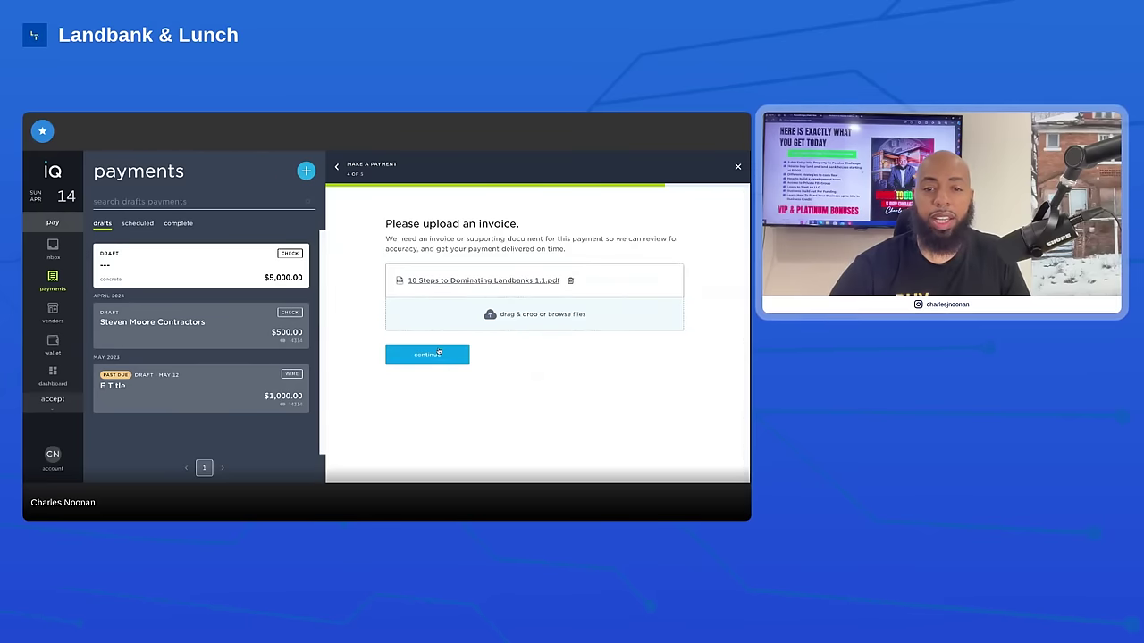
click(438, 354)
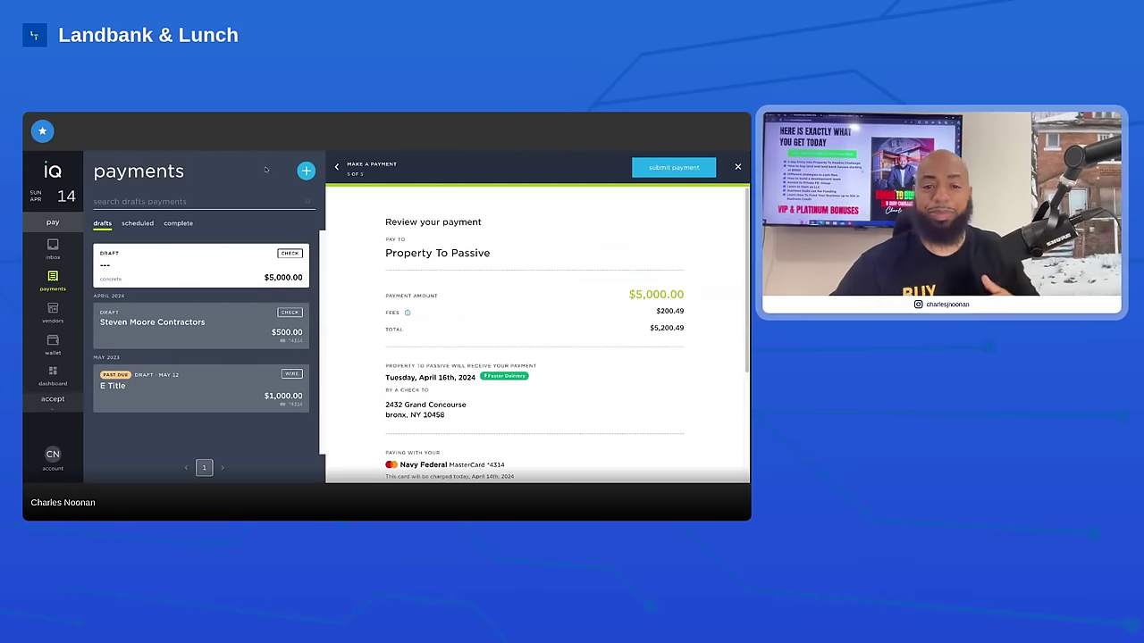
scroll(367, 227, down, 1)
scroll(419, 223, down, 1)
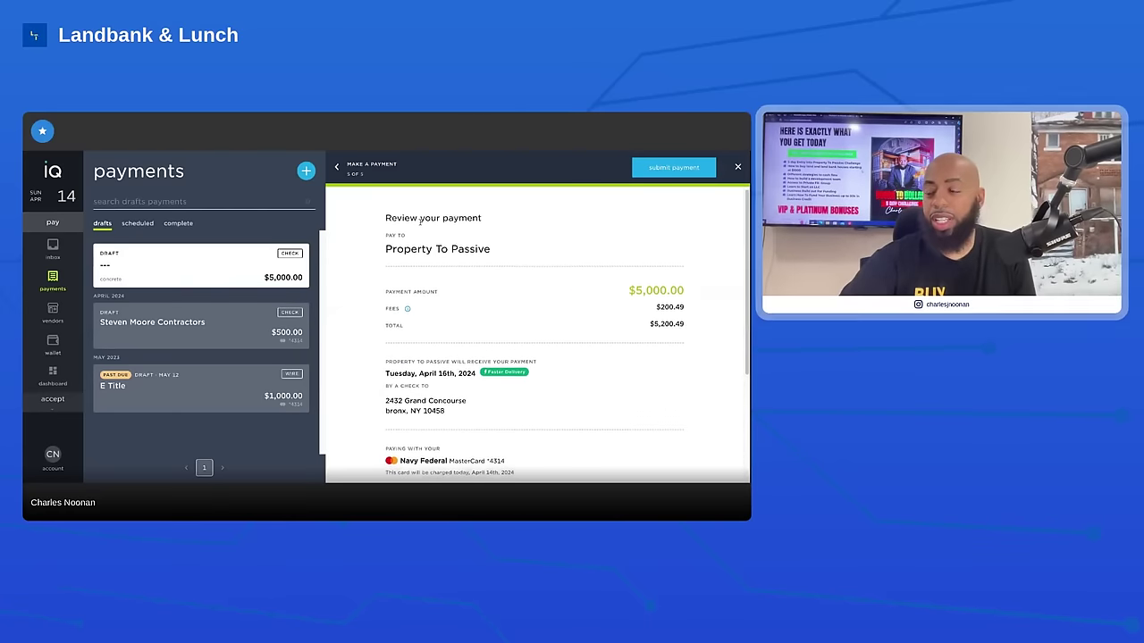
scroll(599, 269, down, 1)
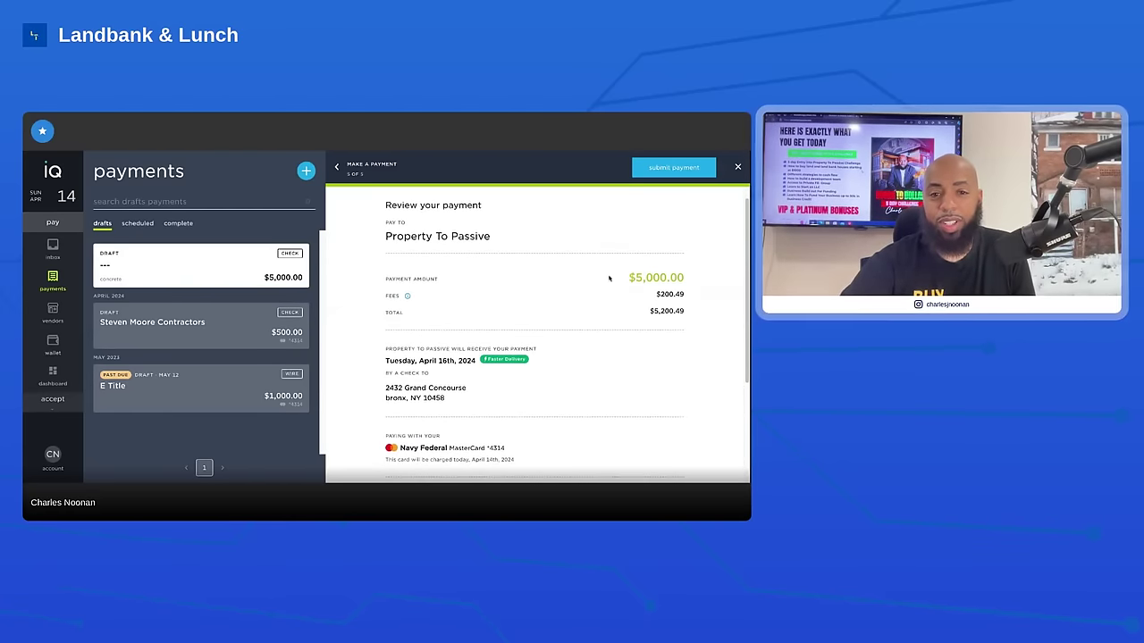
scroll(572, 288, down, 1)
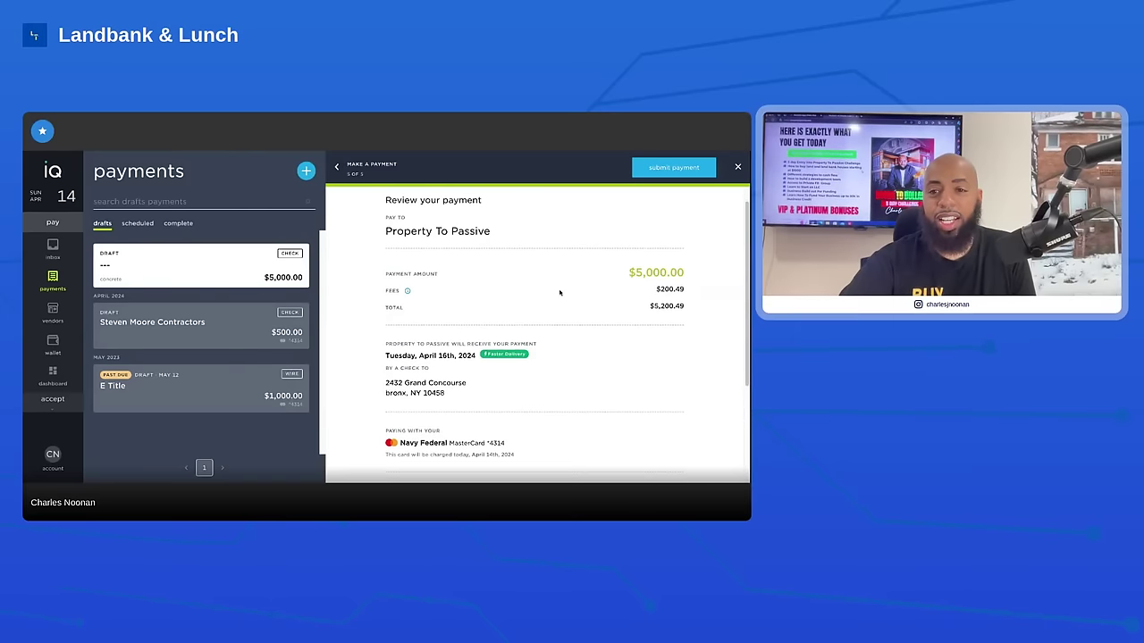
mouse_move(410, 293)
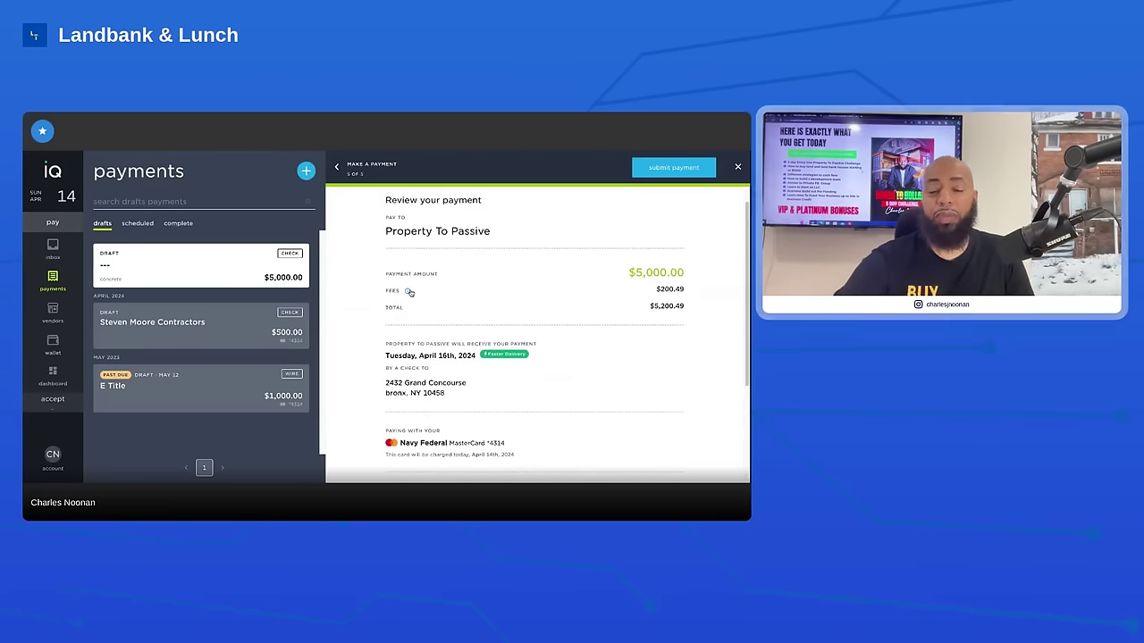
scroll(572, 290, down, 1)
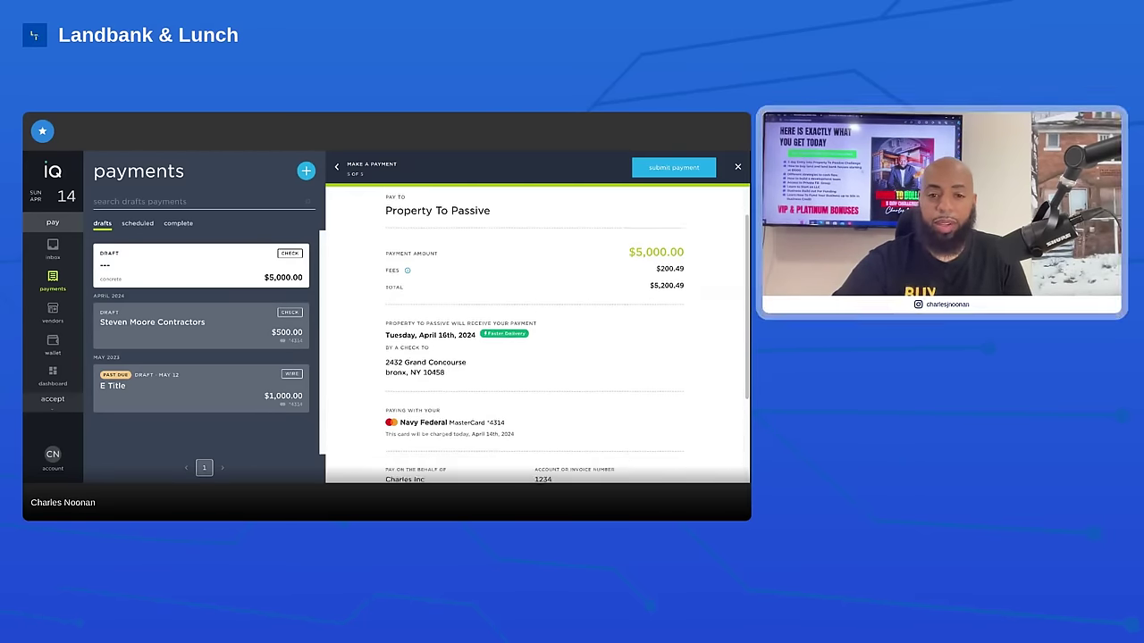
scroll(567, 340, down, 2)
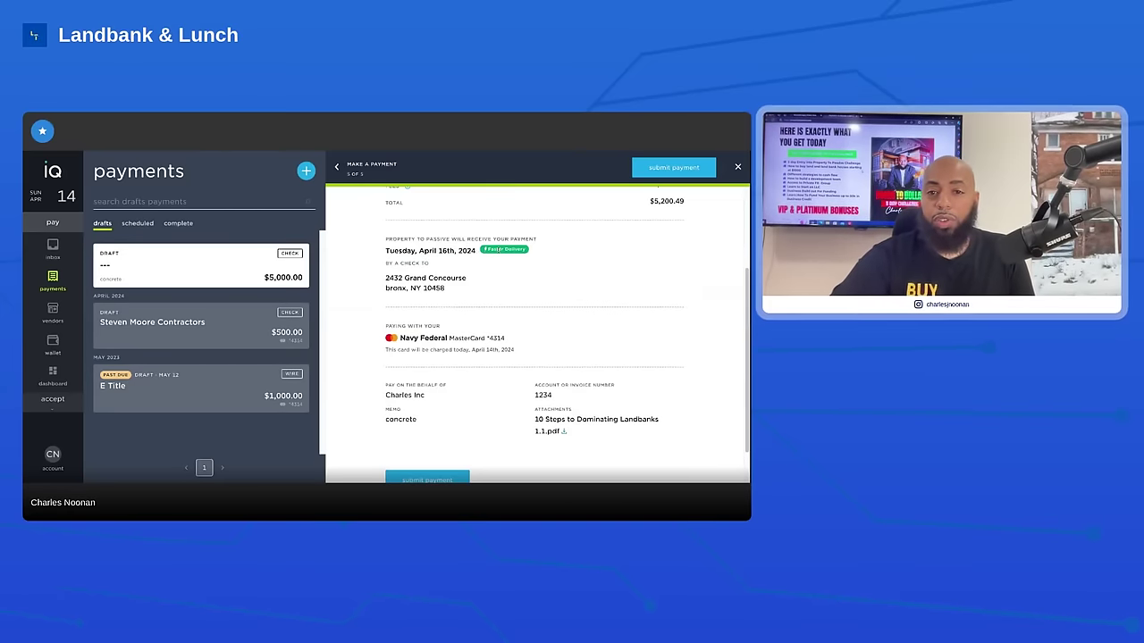
scroll(443, 284, down, 2)
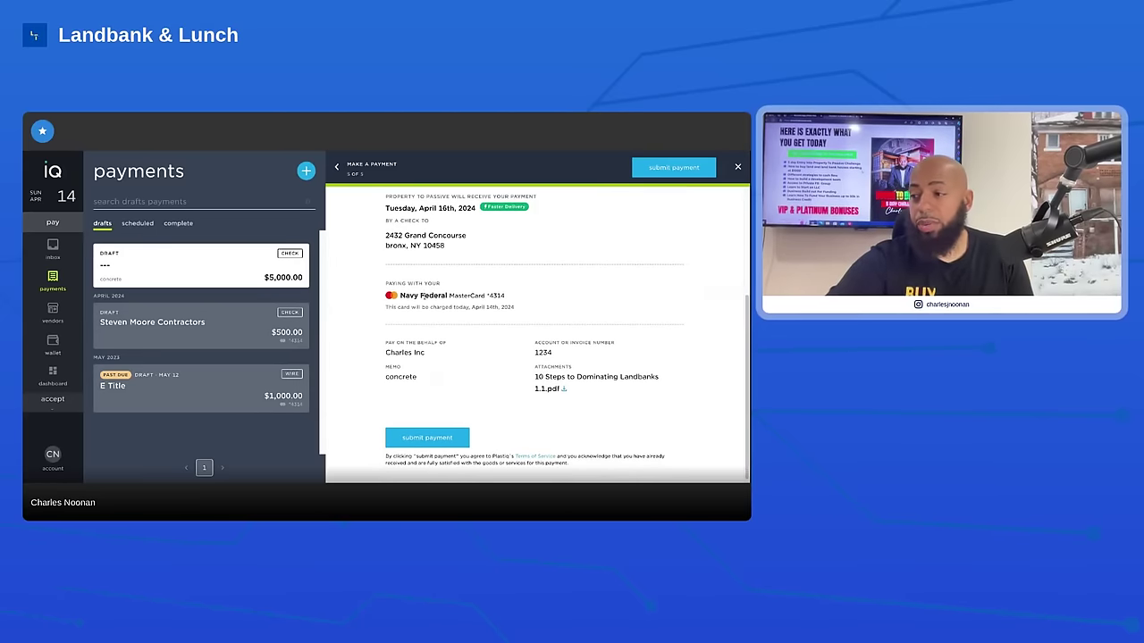
scroll(401, 292, up, 4)
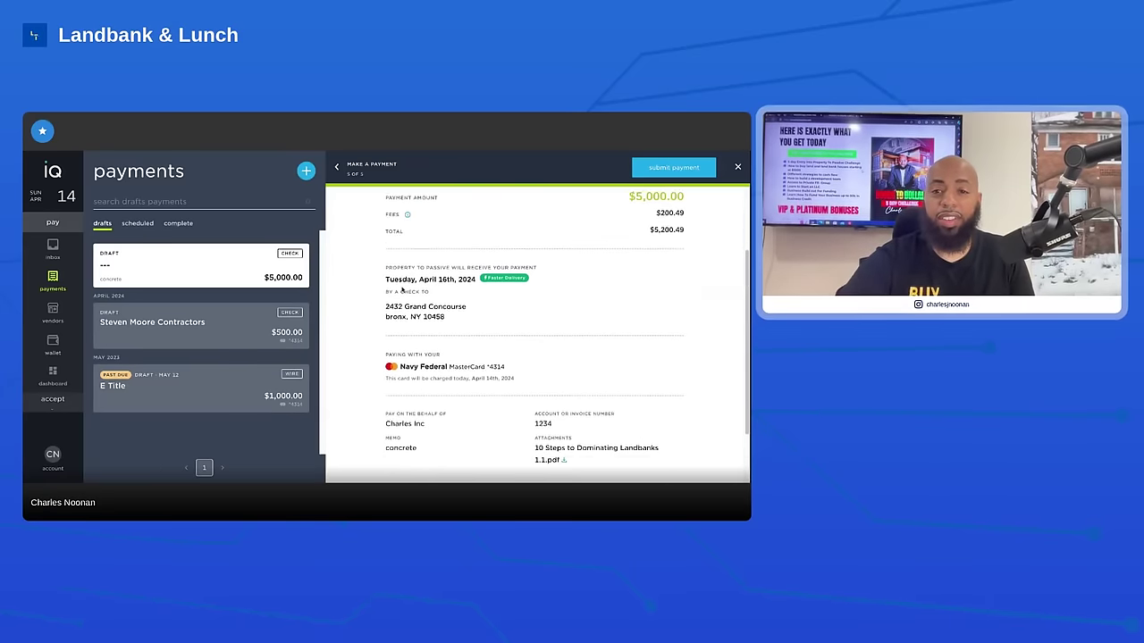
scroll(404, 293, down, 1)
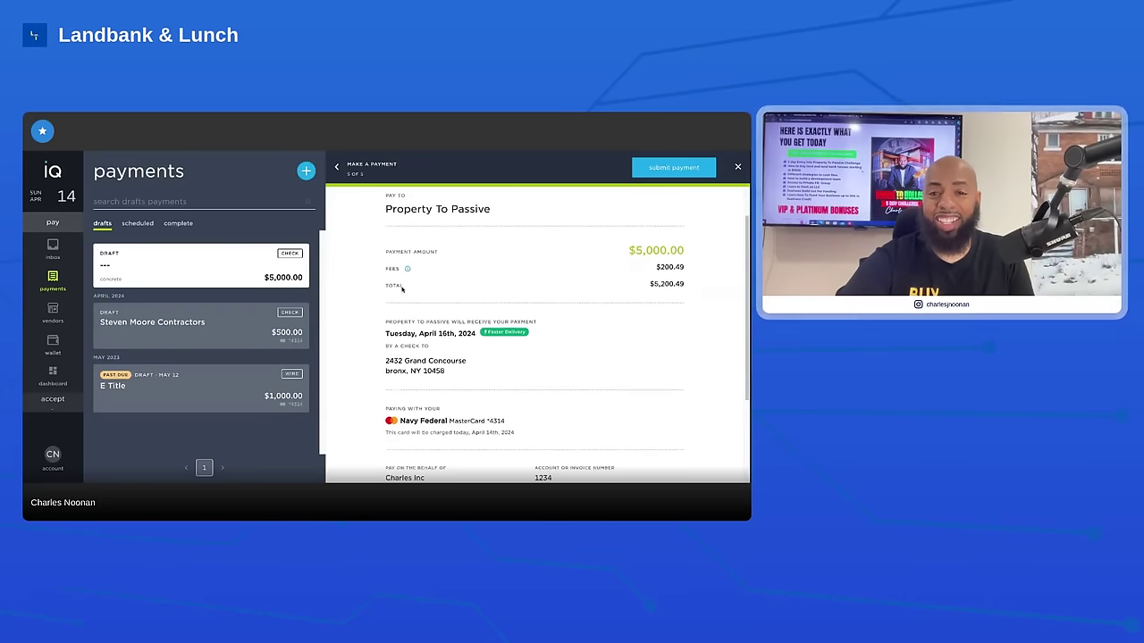
mouse_move(406, 270)
scroll(384, 284, down, 3)
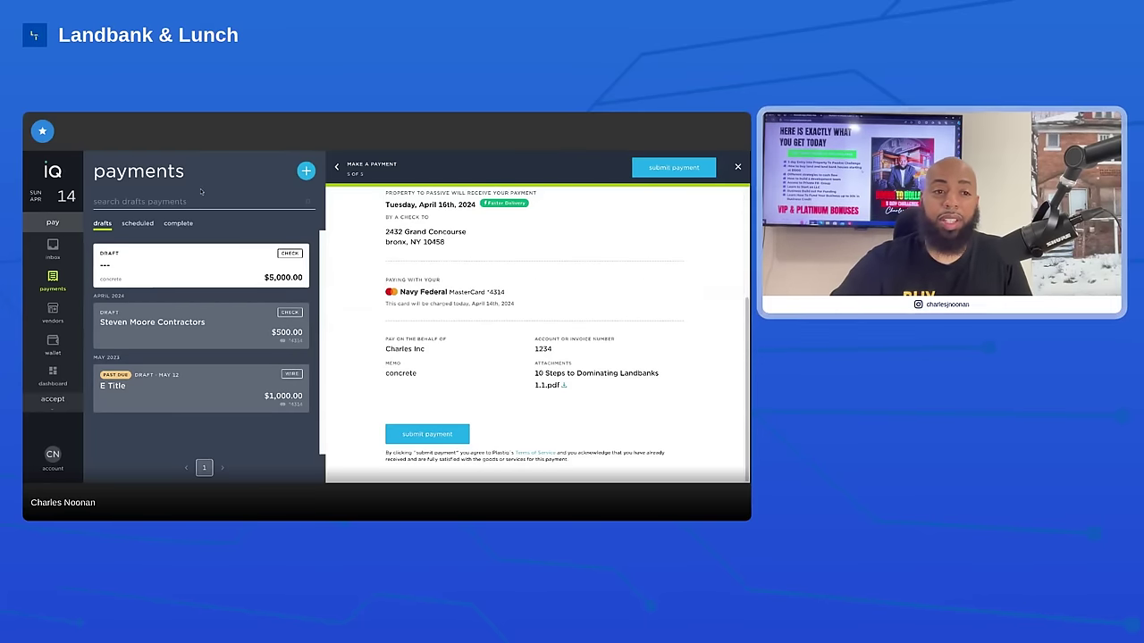
Save the $5,000 payment as a draft, then list completed payments showing Chicago Motors' $14,291.92 total
click(55, 242)
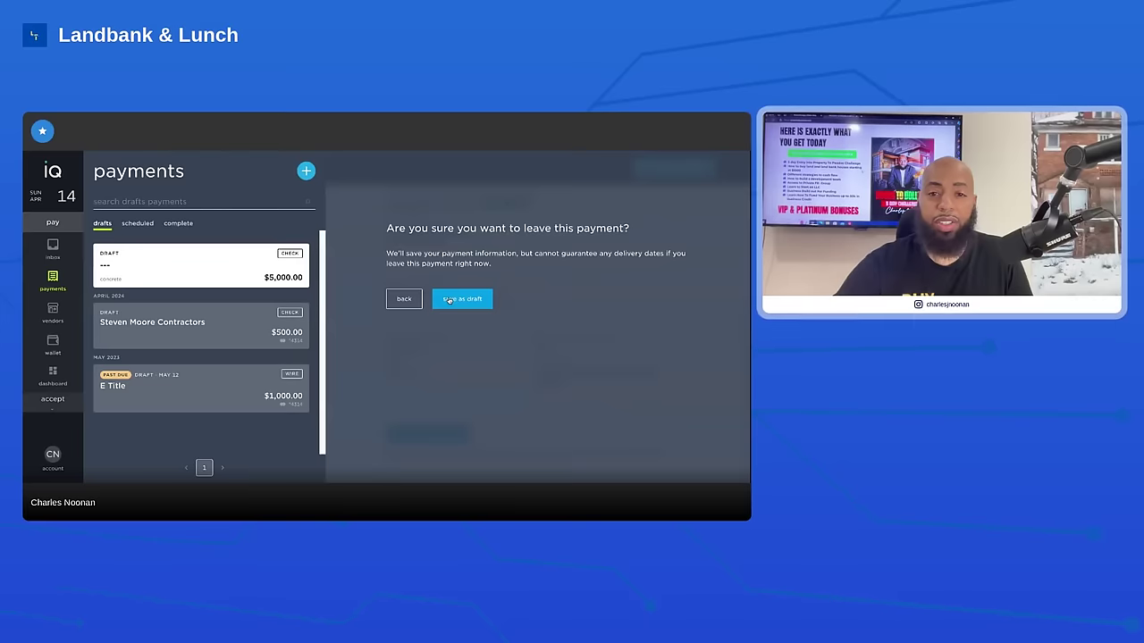
click(447, 299)
click(53, 374)
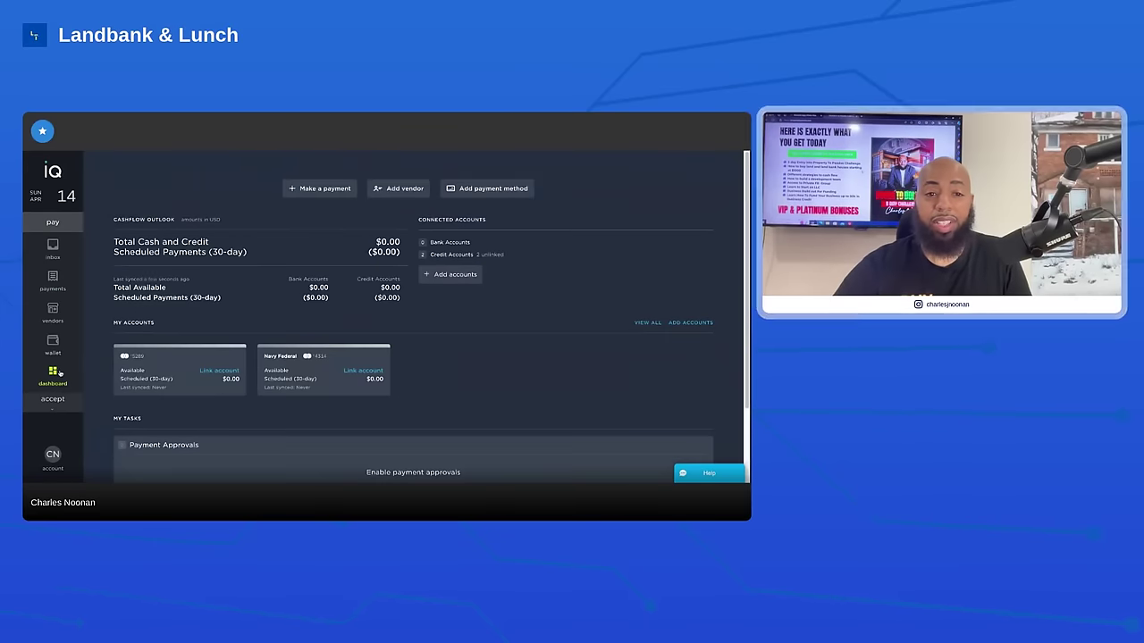
click(53, 250)
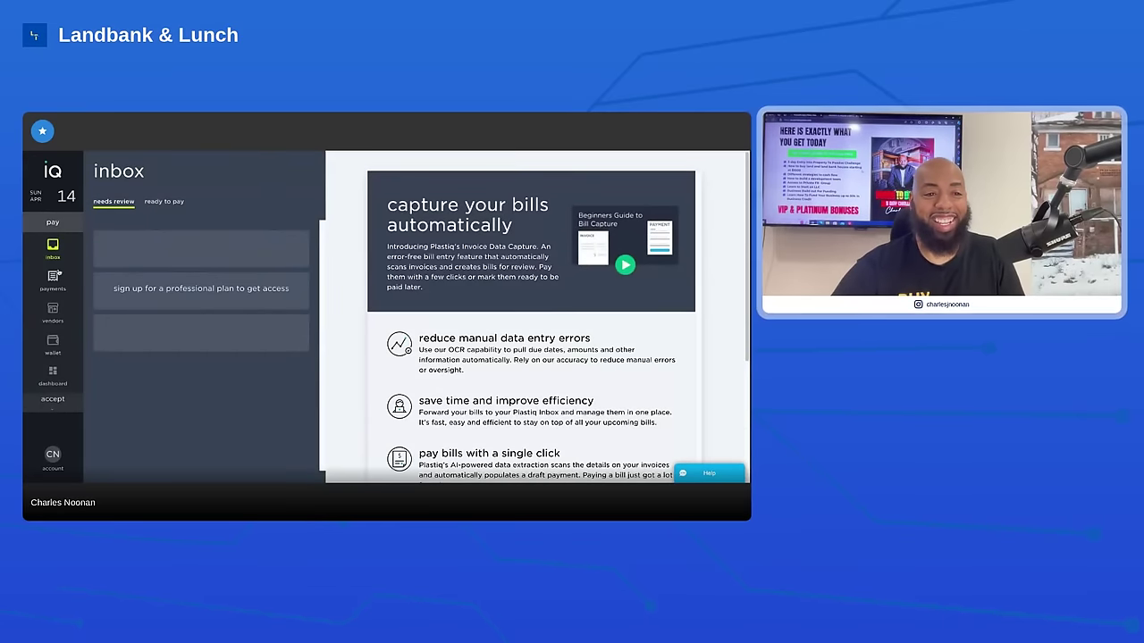
click(54, 278)
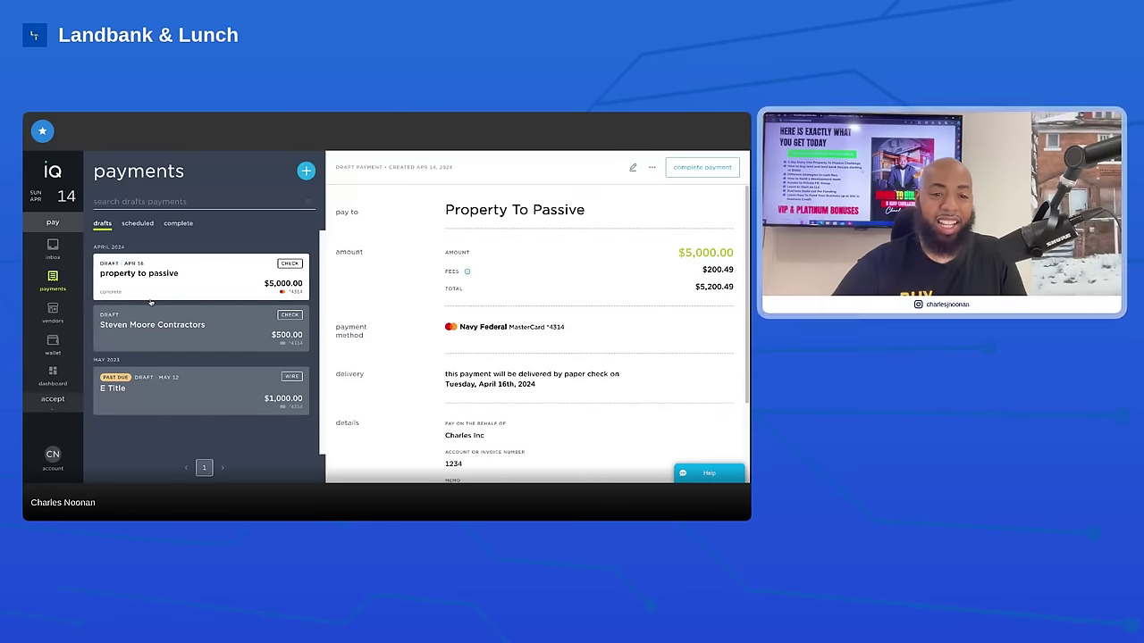
click(172, 225)
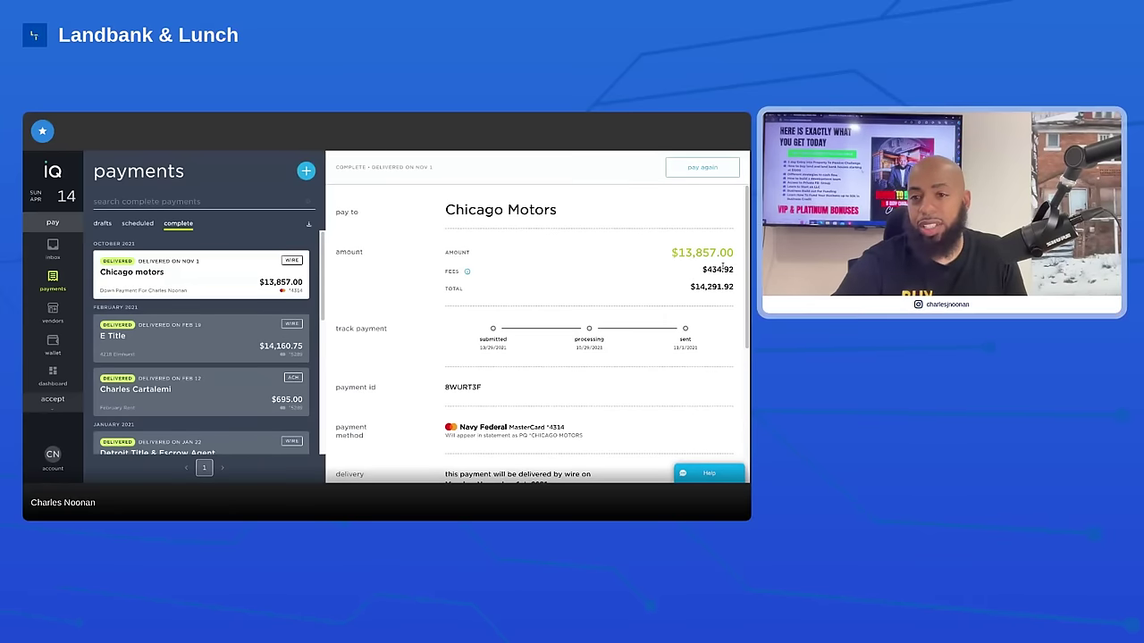
Scroll Chicago Motors' wire payment details down to its two PDF attachments, then open the $14,160.75 E Title payment
scroll(710, 270, down, 3)
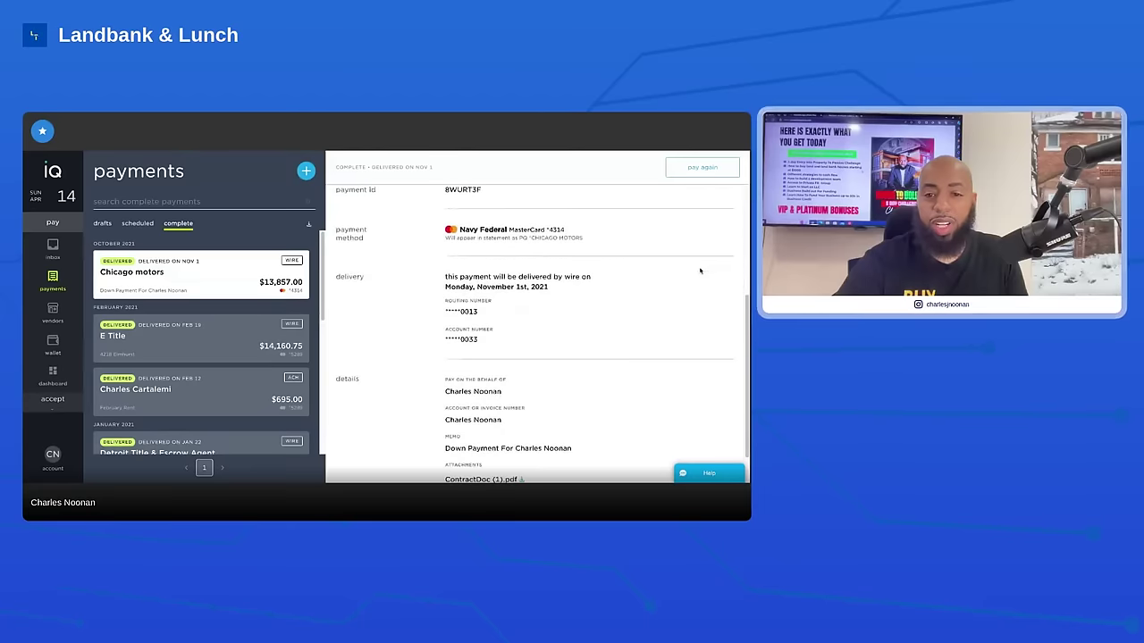
scroll(700, 271, down, 1)
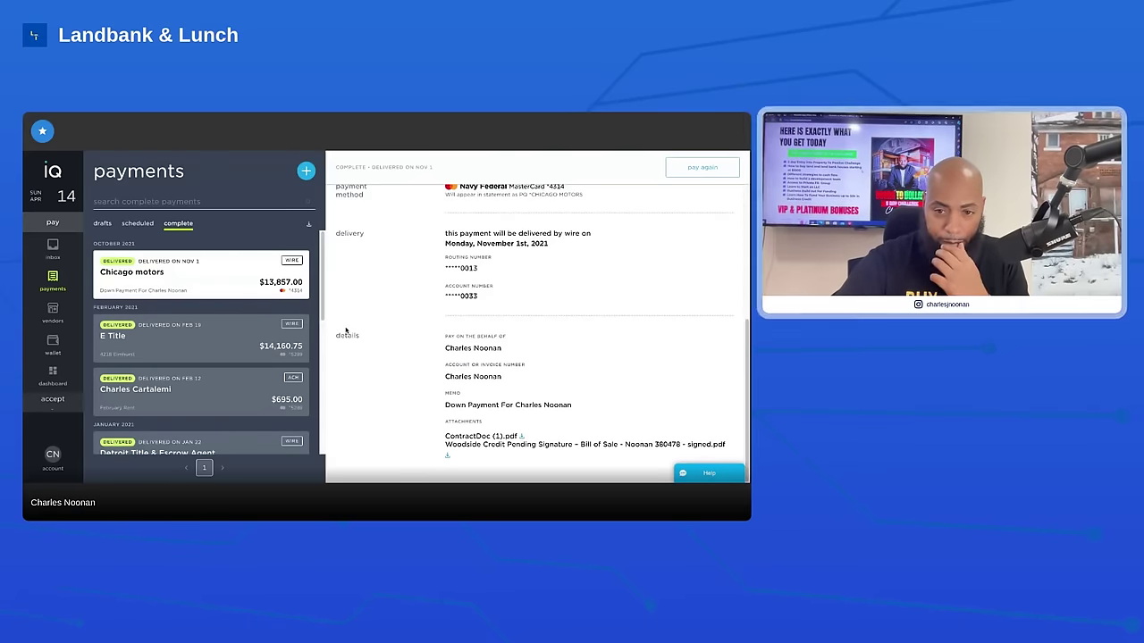
click(156, 332)
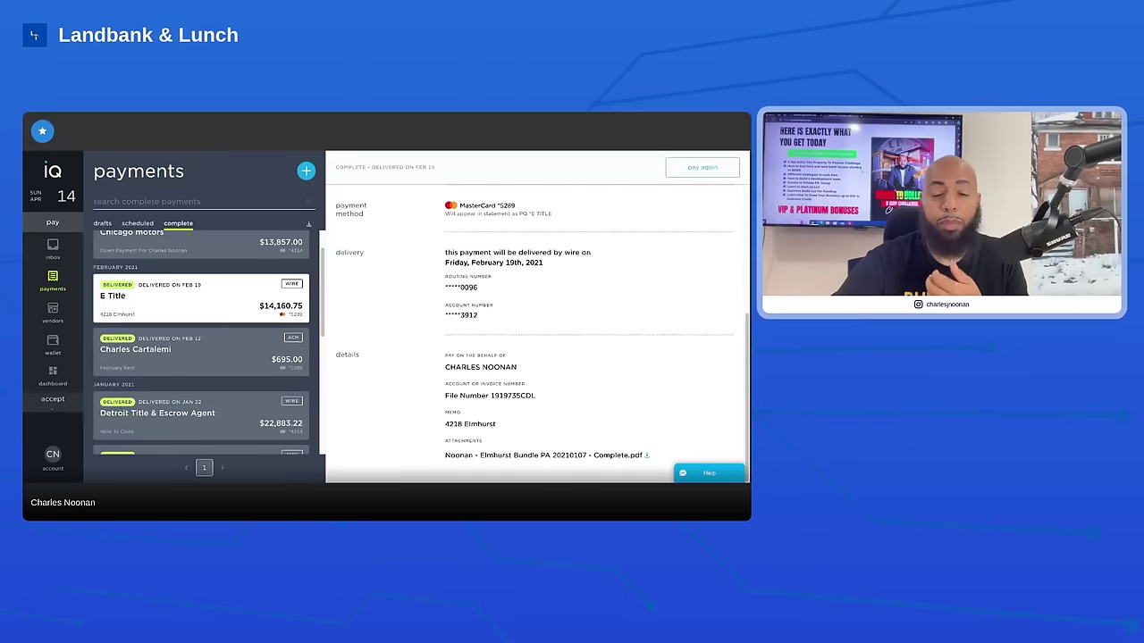
scroll(464, 303, up, 5)
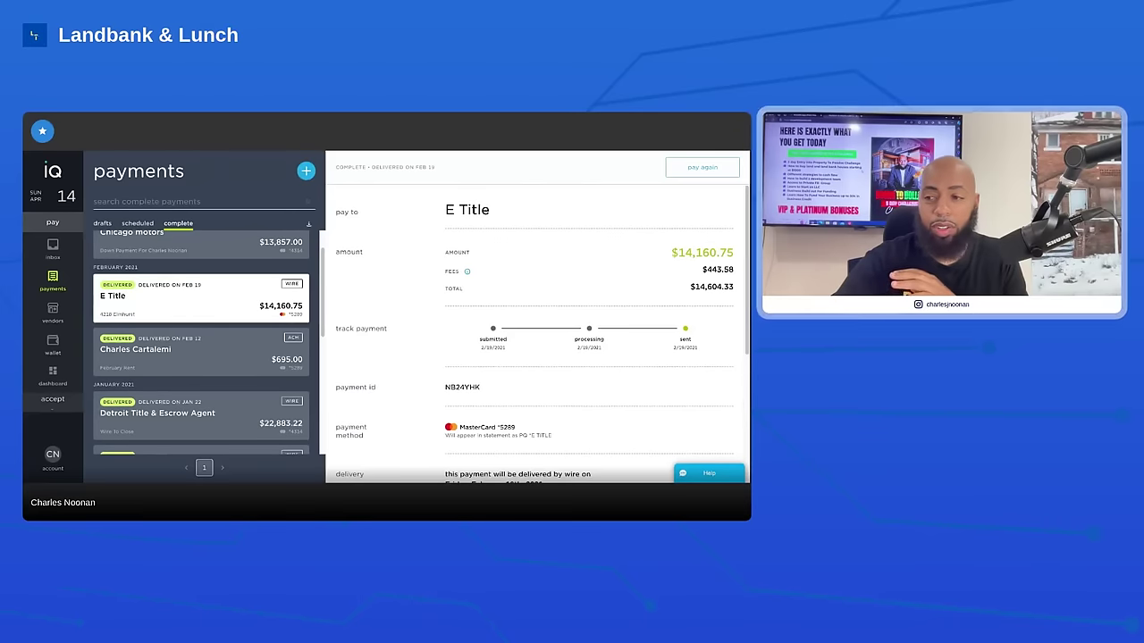
scroll(536, 317, down, 2)
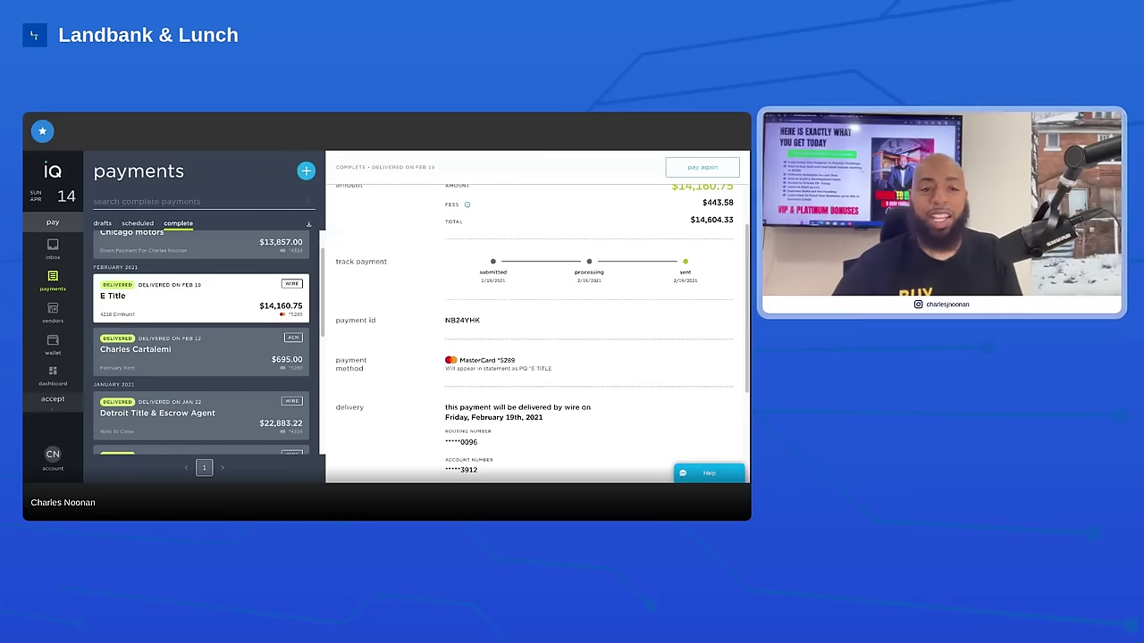
scroll(536, 331, down, 3)
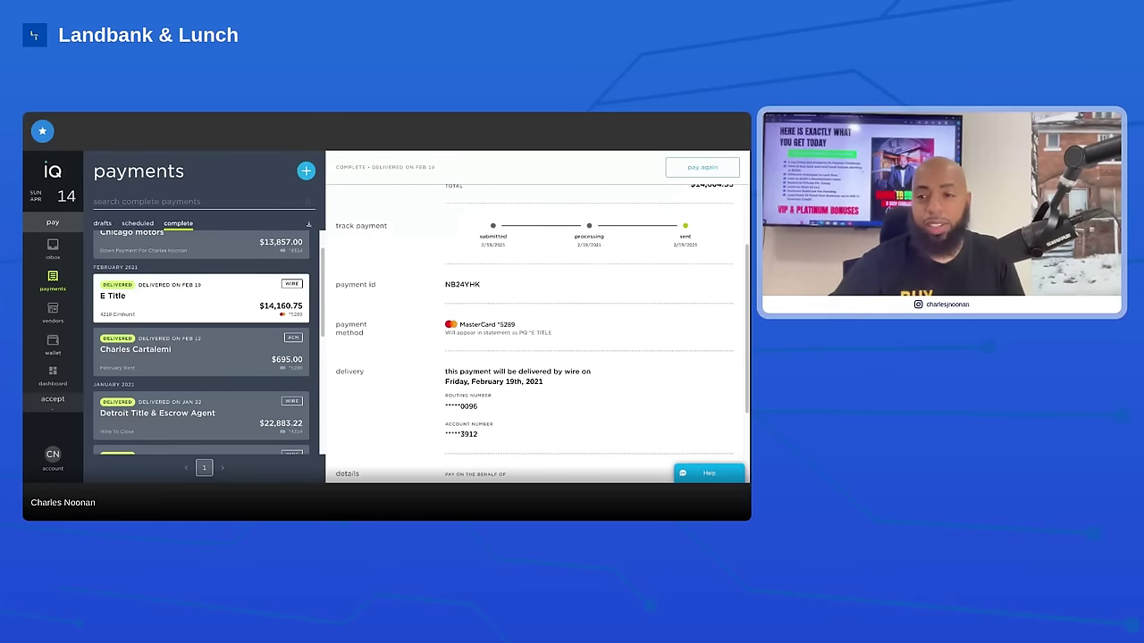
scroll(456, 305, down, 1)
scroll(456, 305, up, 5)
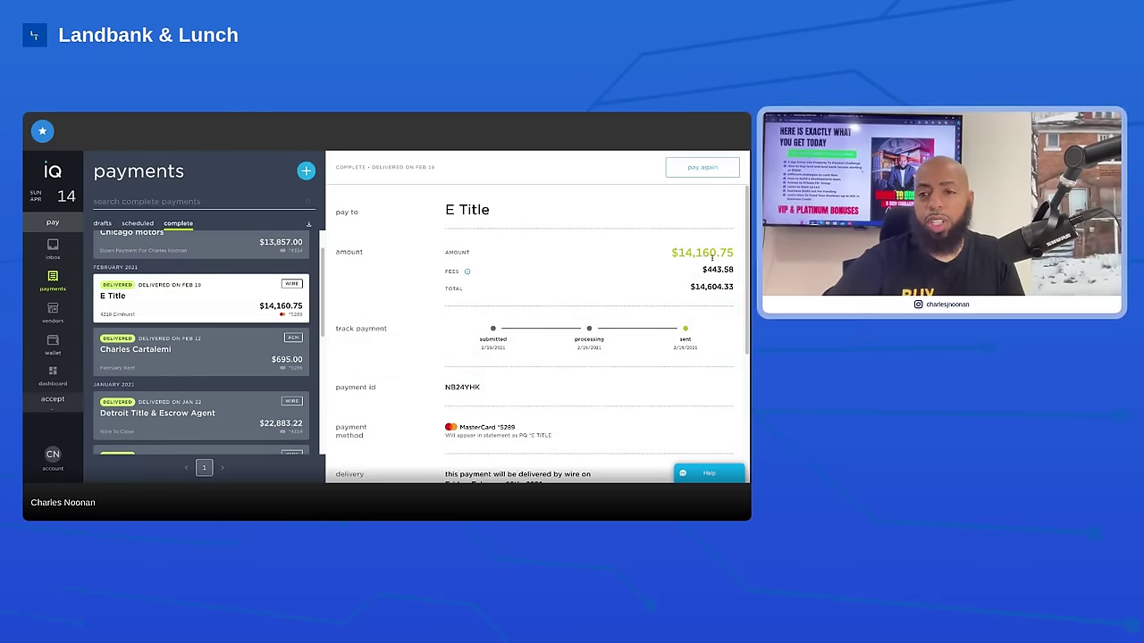
scroll(596, 317, down, 1)
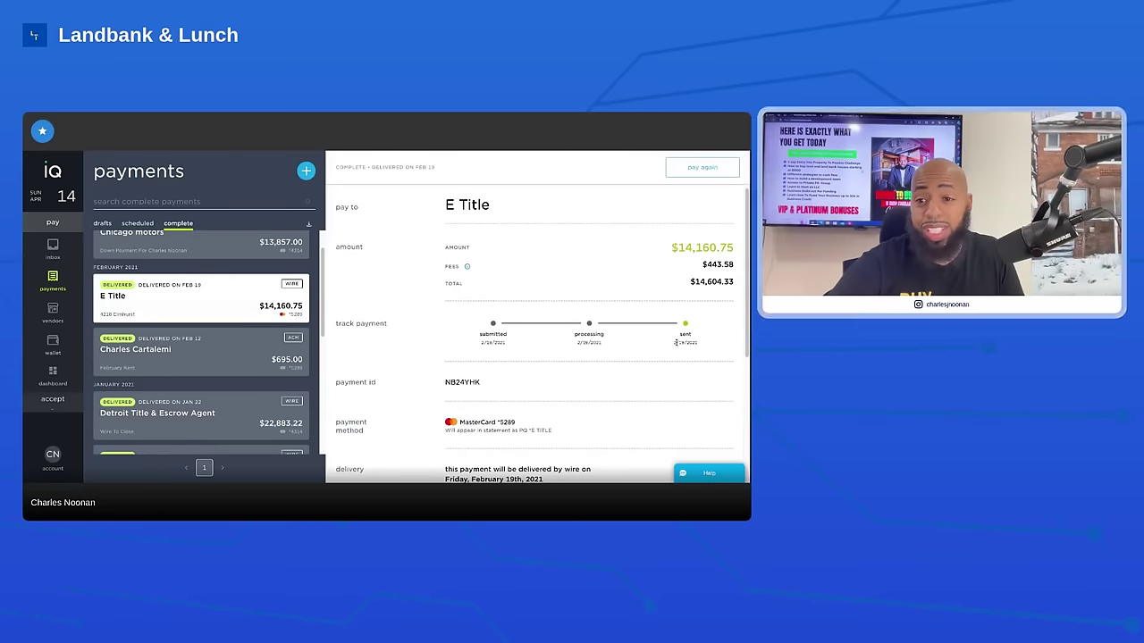
scroll(670, 345, down, 3)
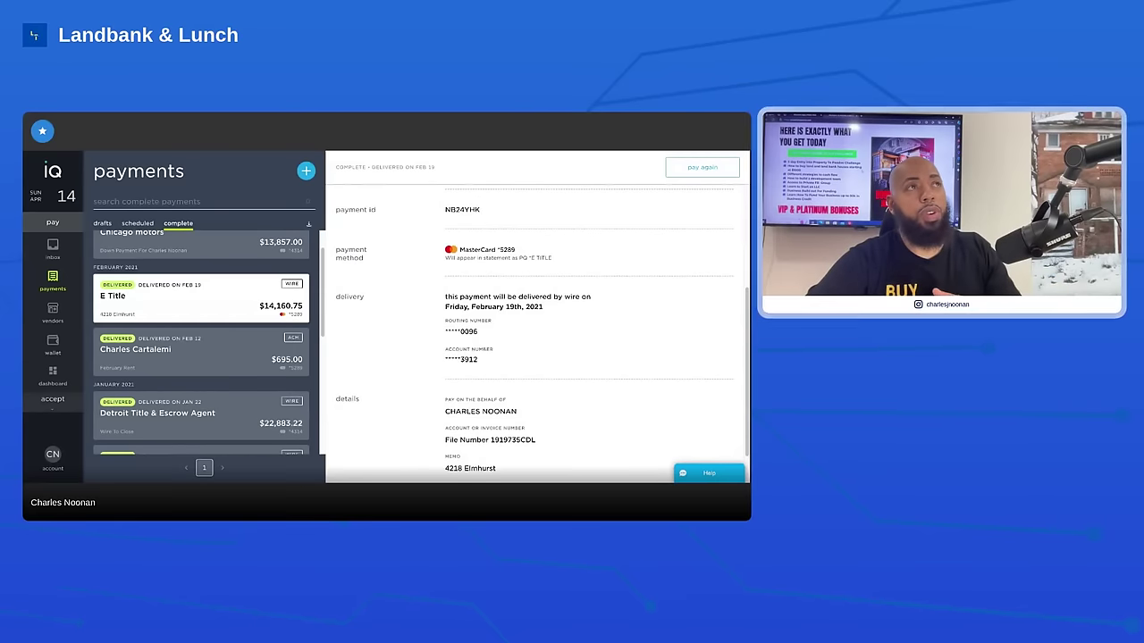
scroll(491, 295, down, 1)
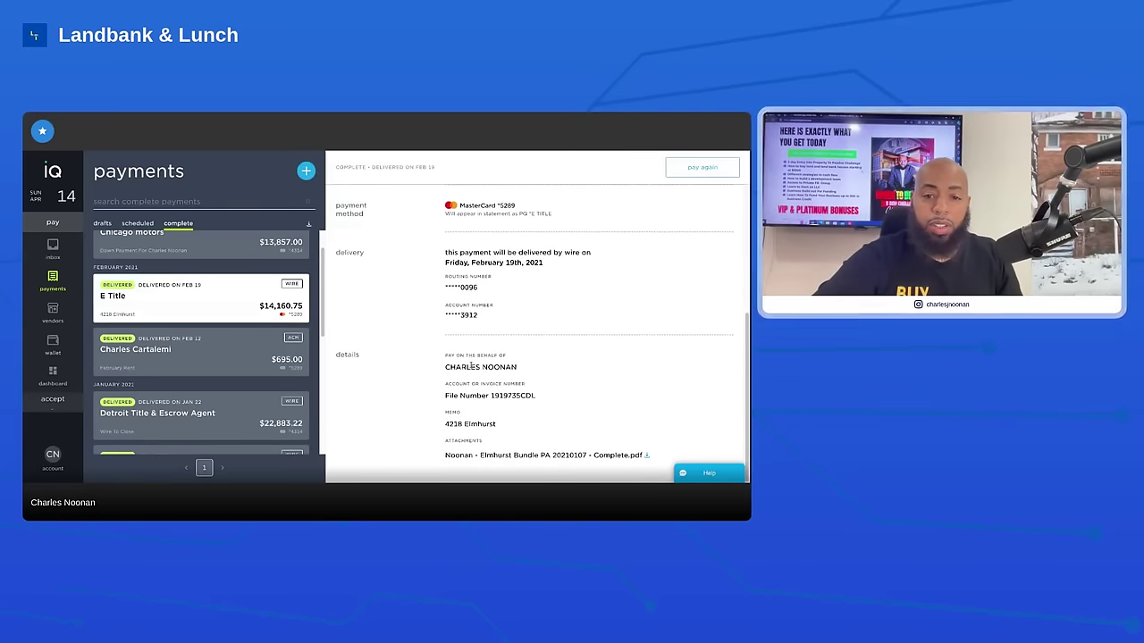